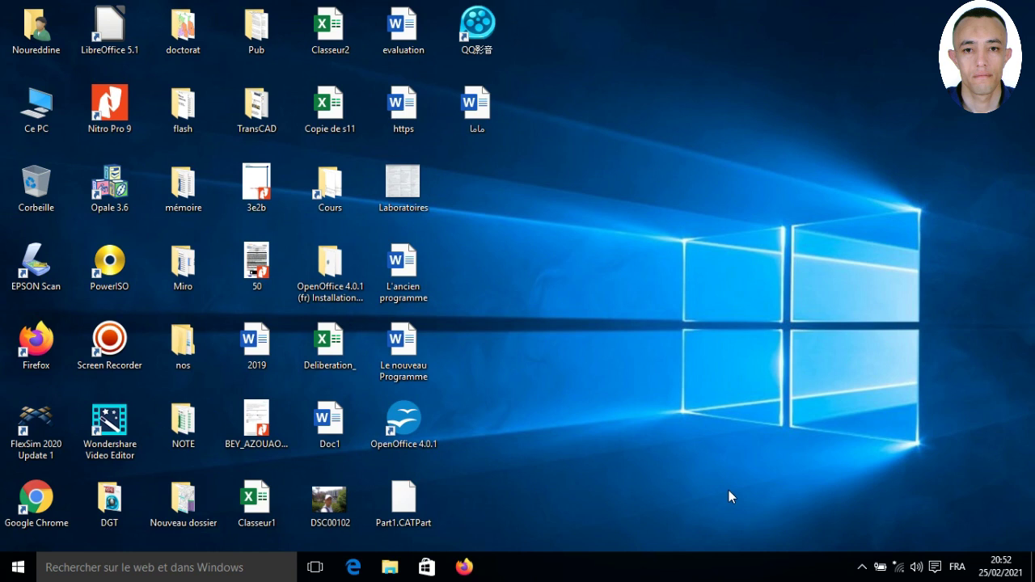
Step: Search Windows for "pann" and open Panneau de configuration
click(50, 566)
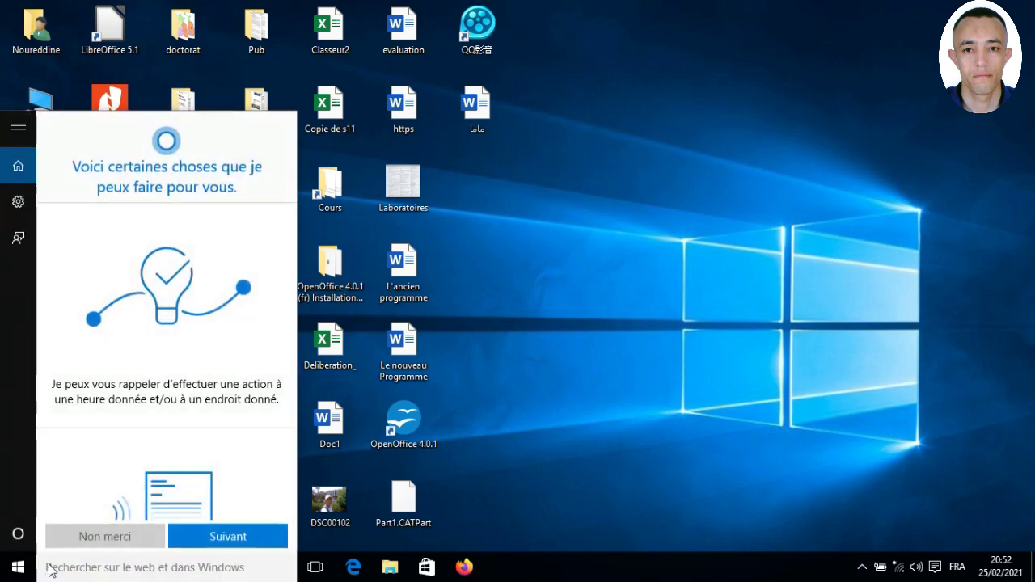
text(Pann)
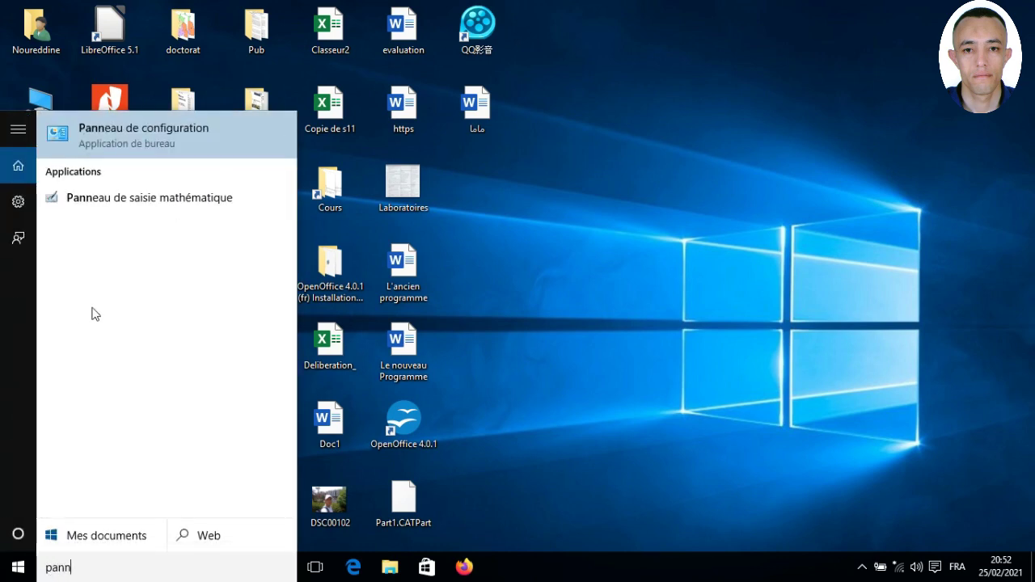
click(106, 129)
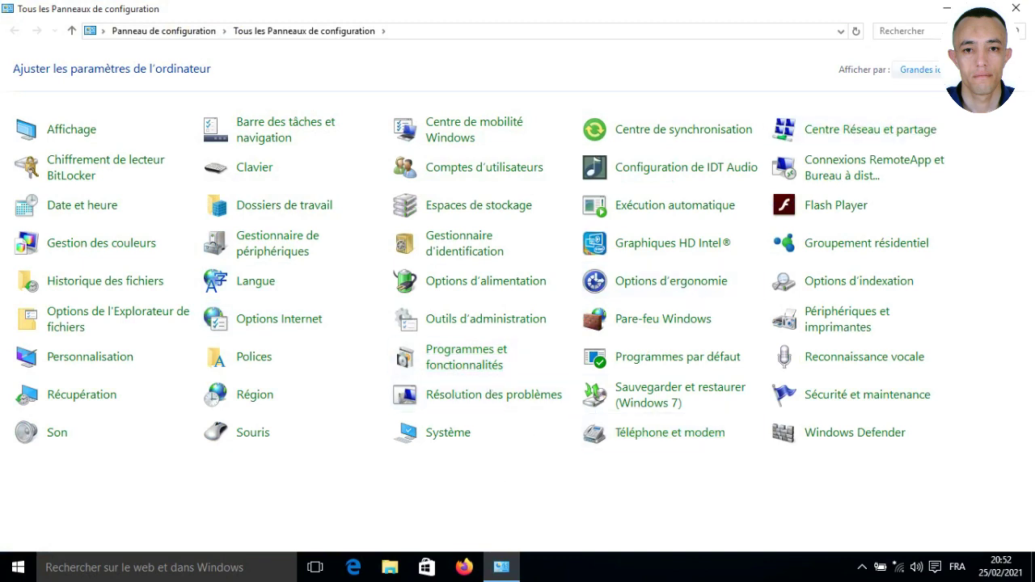
Step: Display the Control Panel items by Catégorie and return them to the Grandes icônes view
click(920, 69)
click(931, 90)
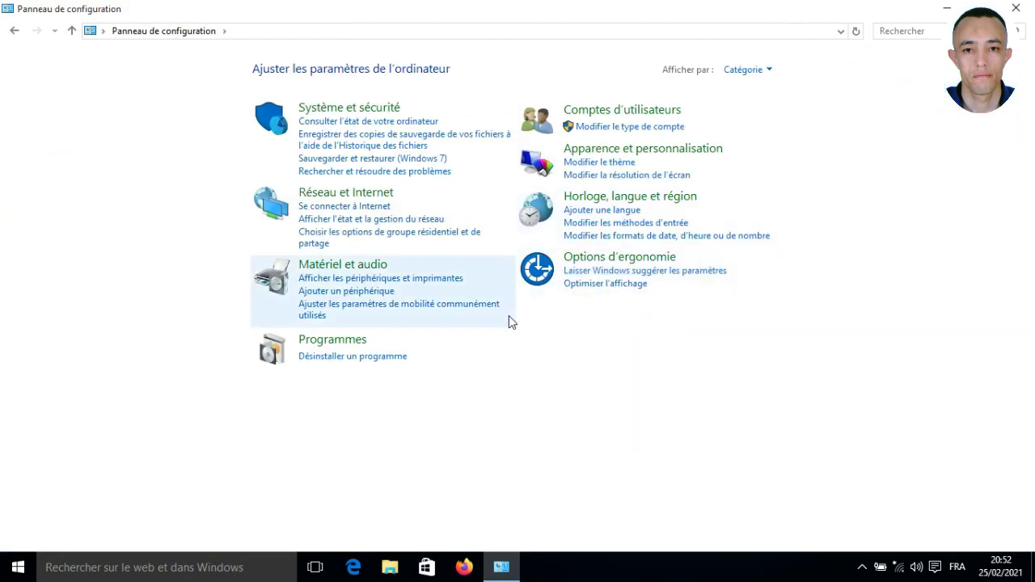
click(766, 74)
click(764, 112)
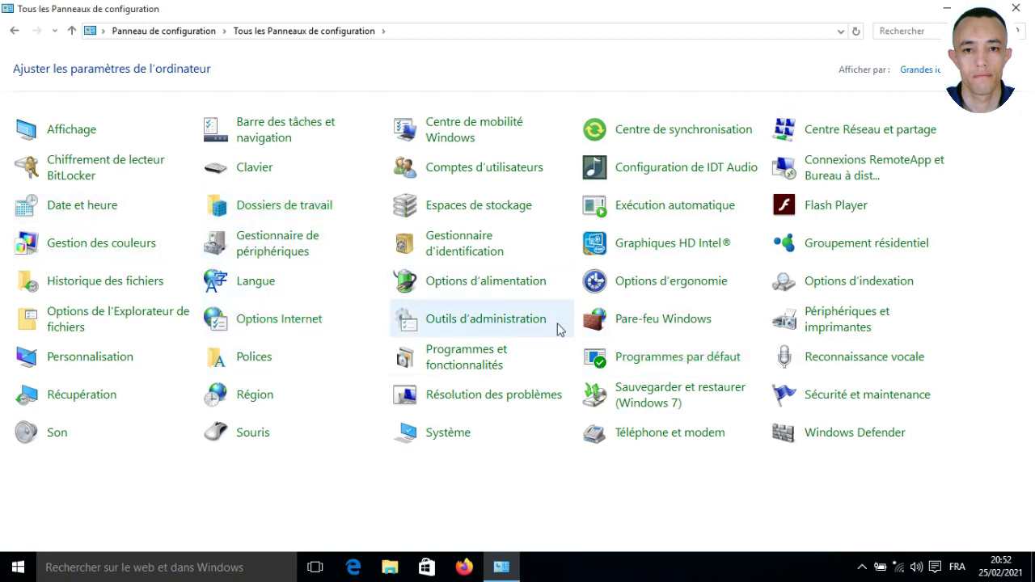
Step: Open Configuration du système from Outils d'administration and show its list of services
click(458, 320)
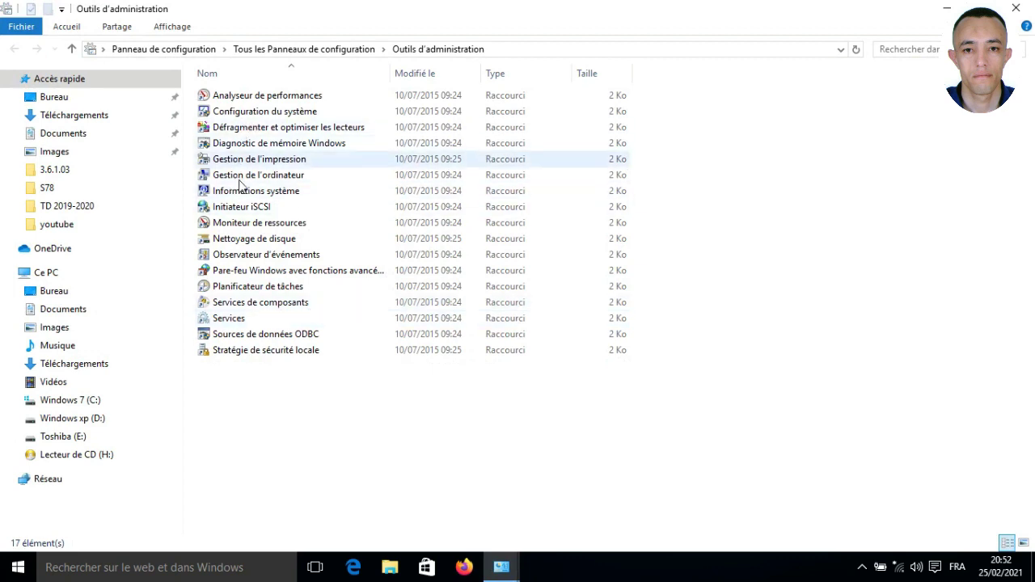
double_click(236, 115)
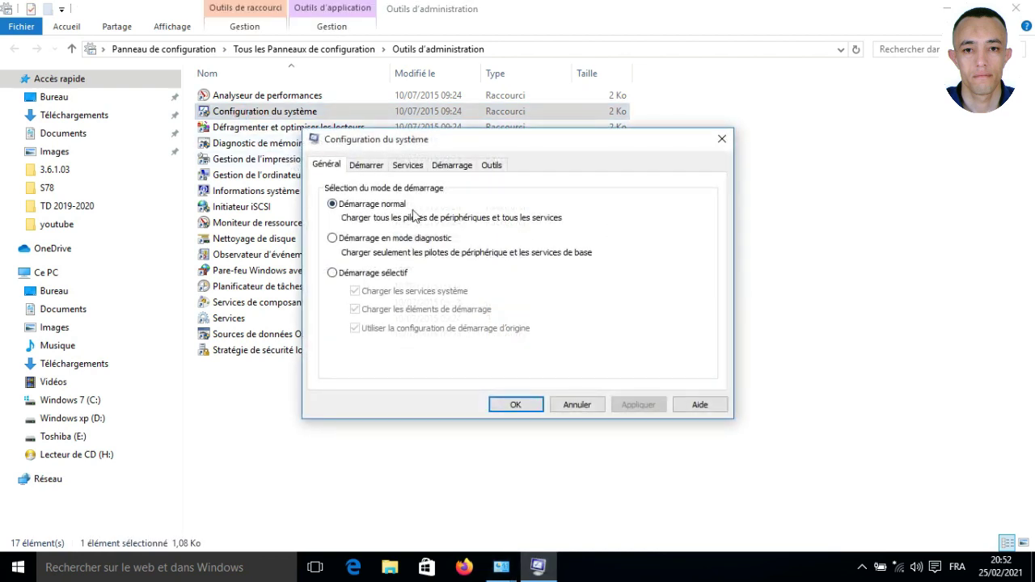
click(400, 167)
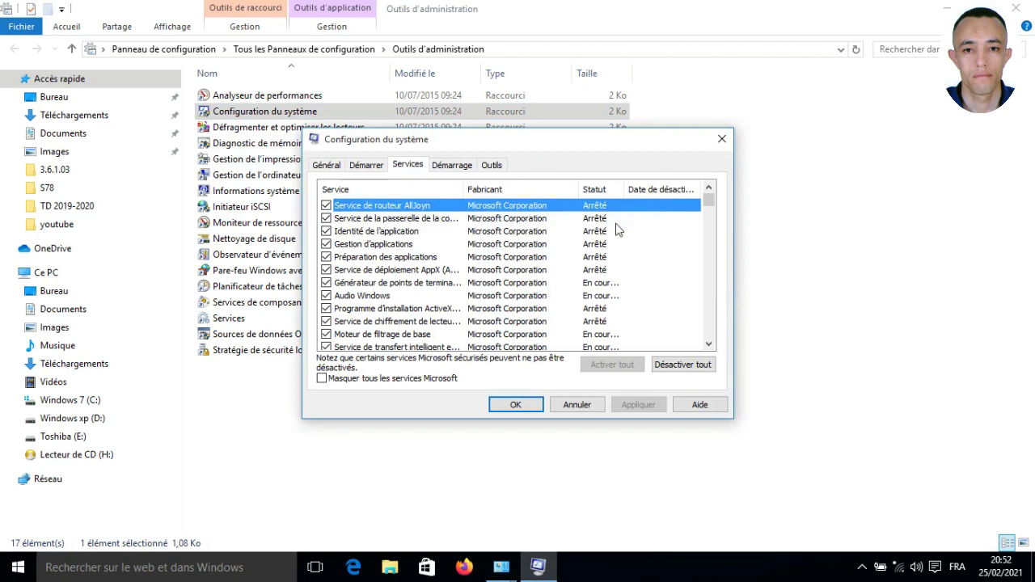
Step: Disable the Windows Update service in the system configuration, apply the change and exit without restarting
drag(714, 208, 713, 338)
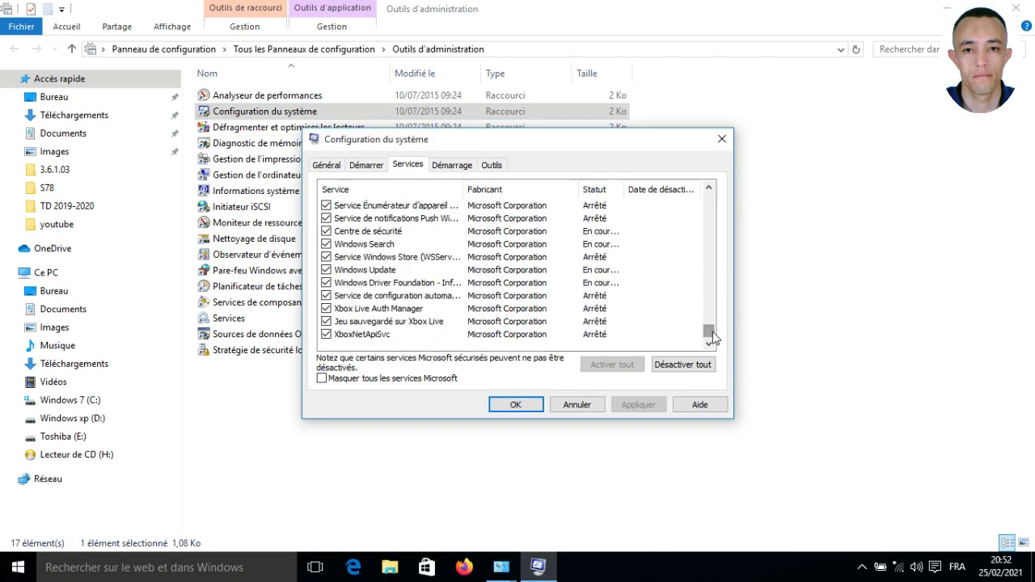
click(326, 270)
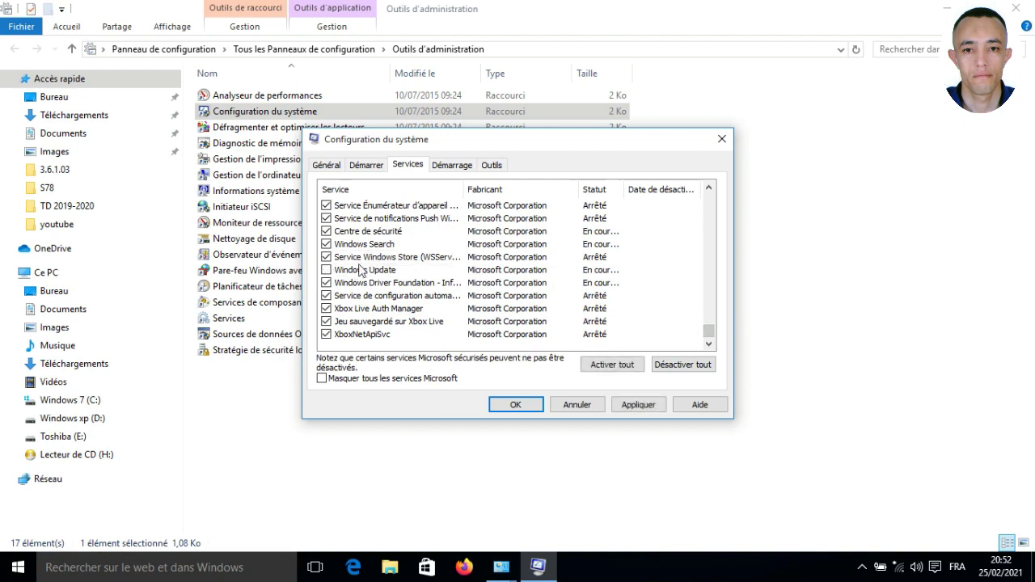
click(639, 404)
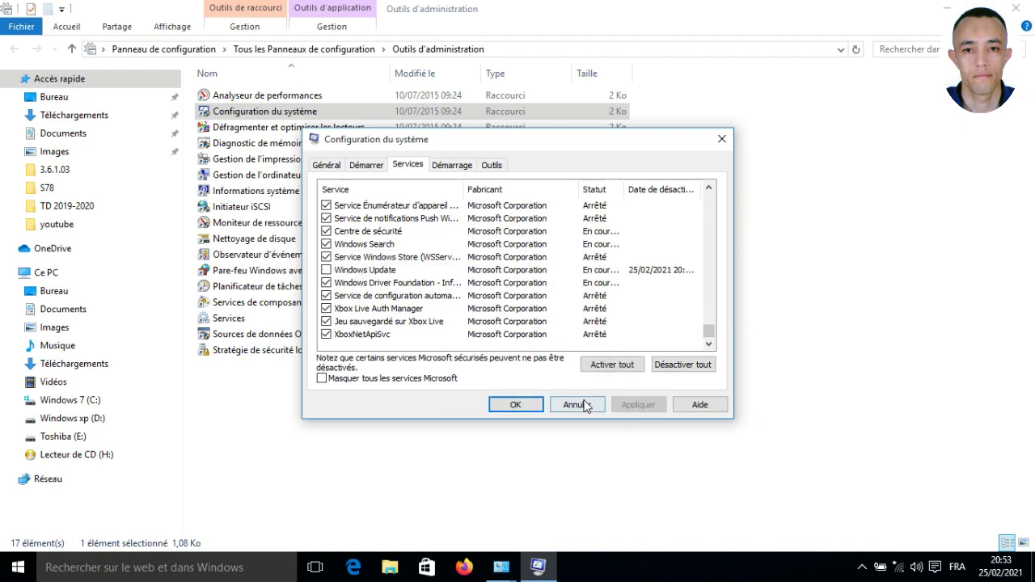
click(530, 405)
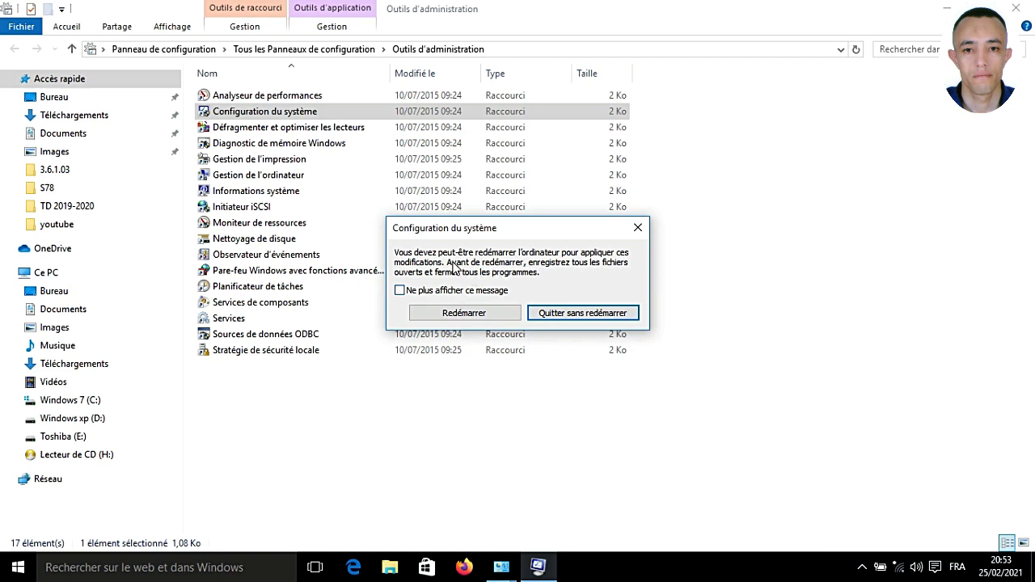
click(556, 314)
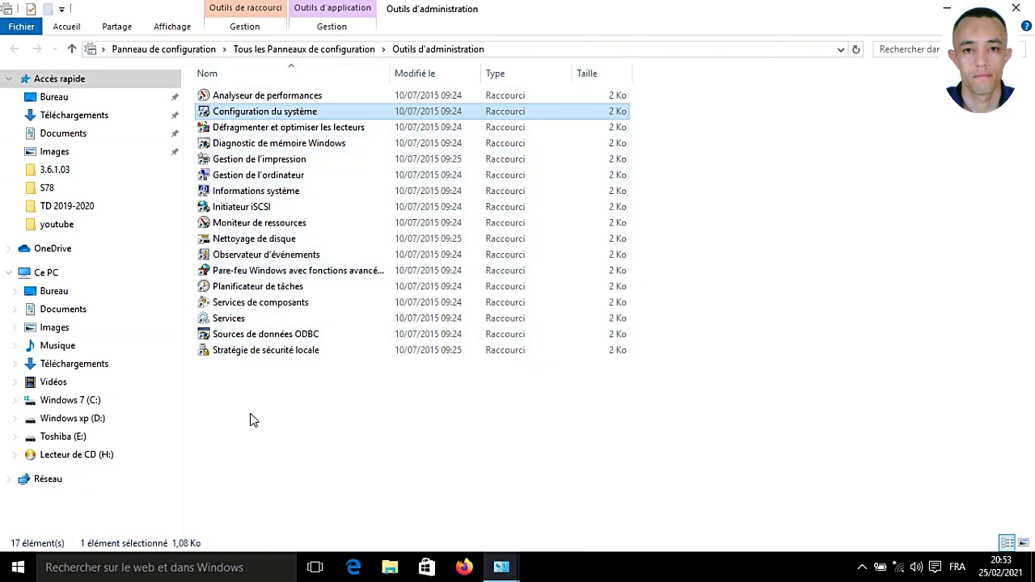
Step: Open the Services administrative tool and bring up the properties of the Windows Update service
double_click(226, 320)
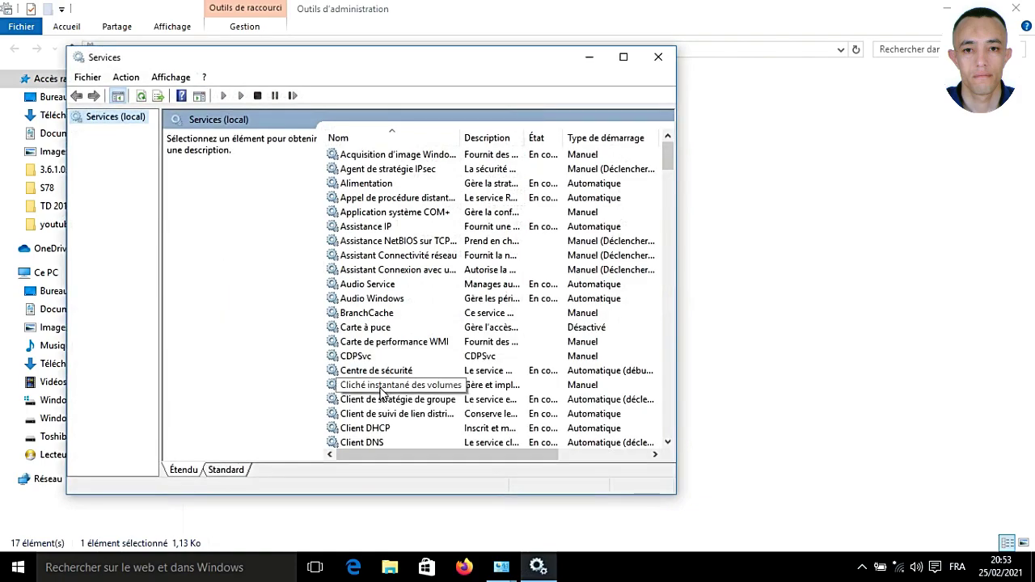
drag(667, 153, 668, 420)
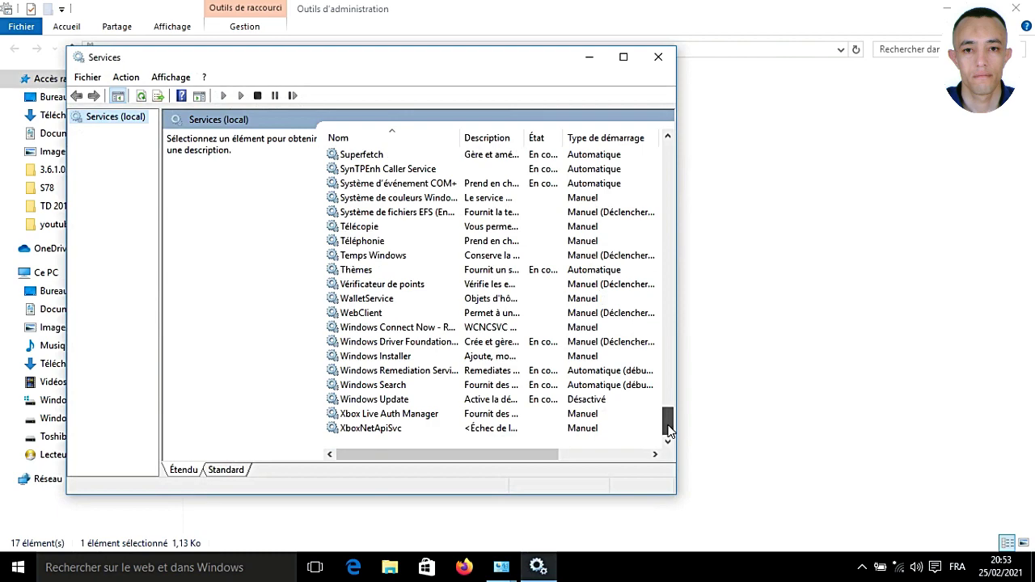
double_click(388, 399)
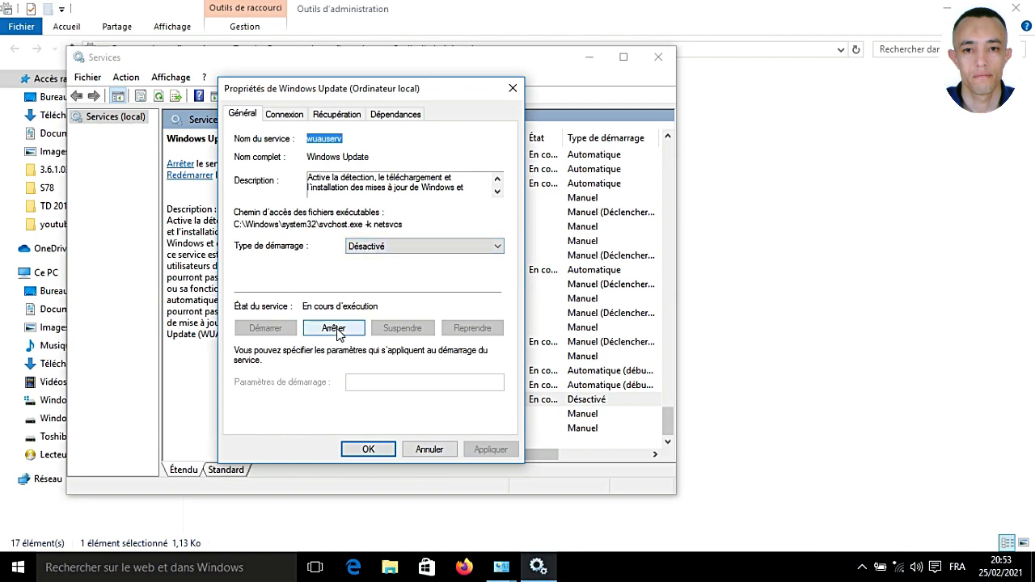
Step: Leave the Windows Update startup type at Désactivé, stop the service and confirm its properties
click(381, 247)
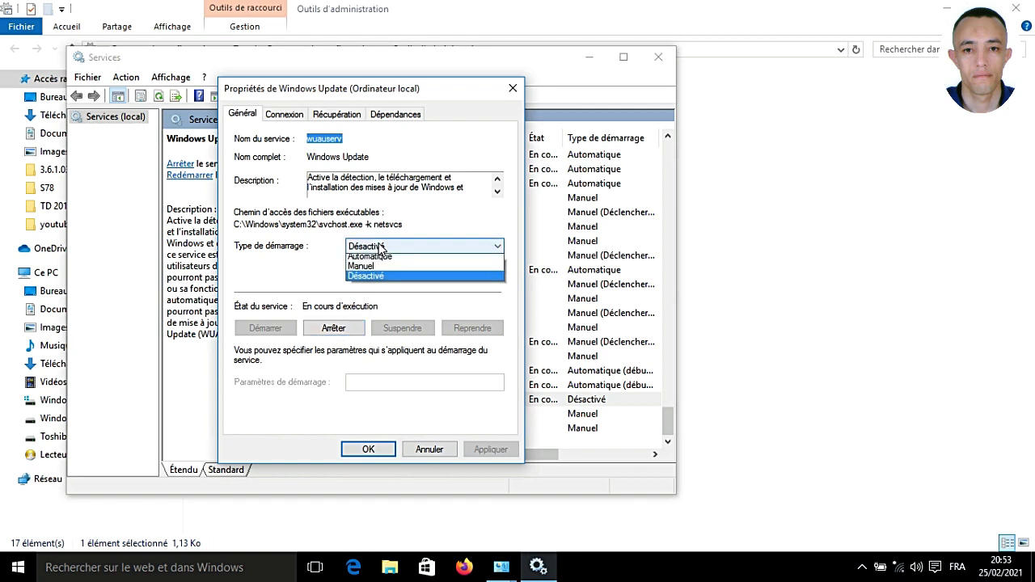
click(290, 283)
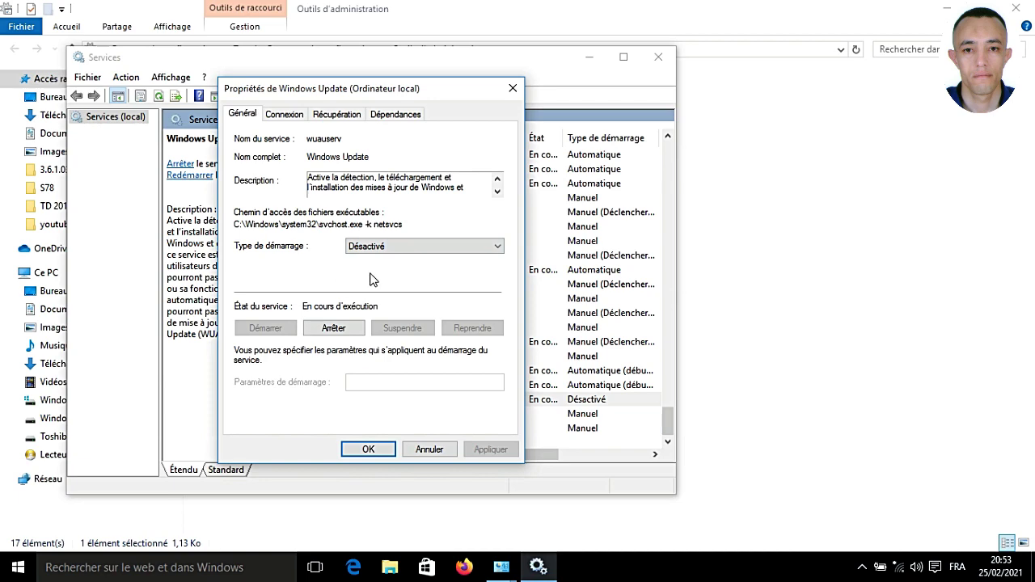
click(334, 328)
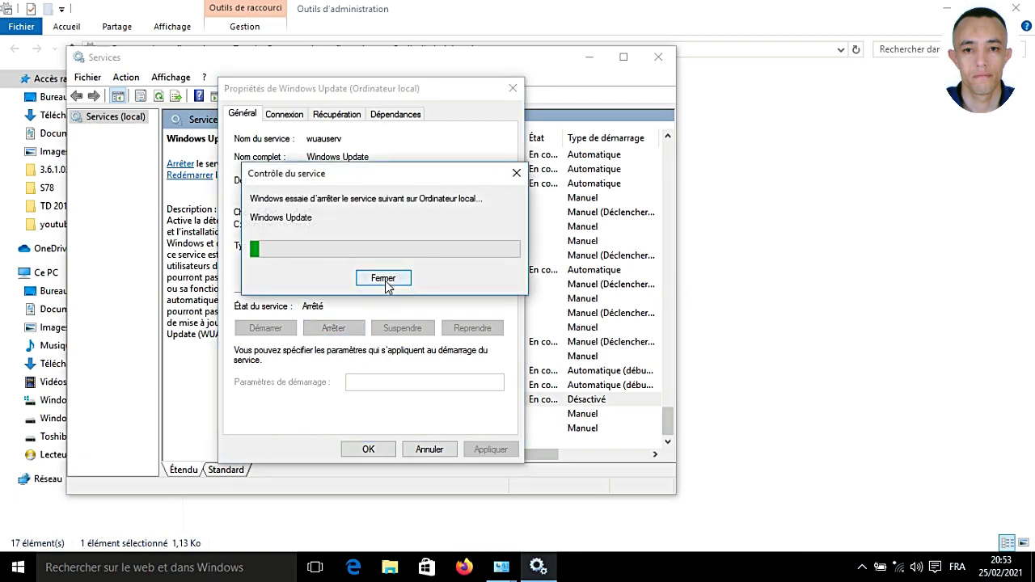
click(381, 449)
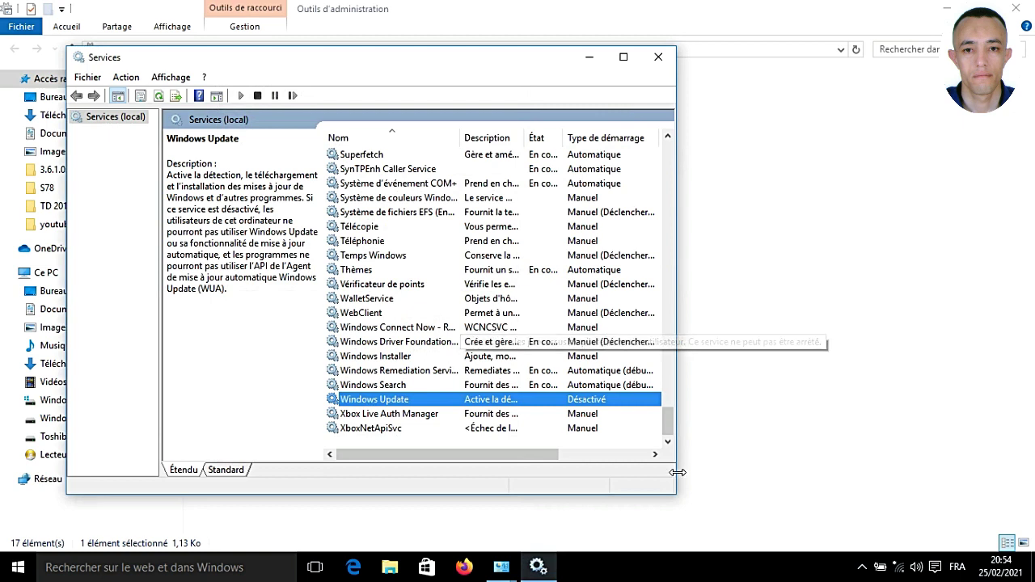
Step: Check the Windows Update status under Mise à jour et sécurité in the Windows settings and close the settings window
click(934, 568)
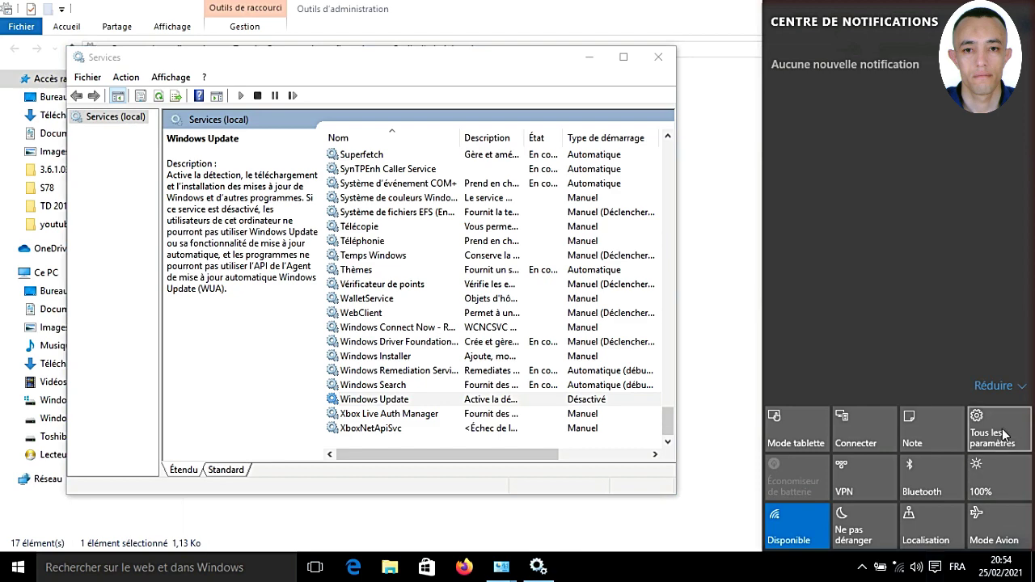
click(1000, 430)
click(654, 348)
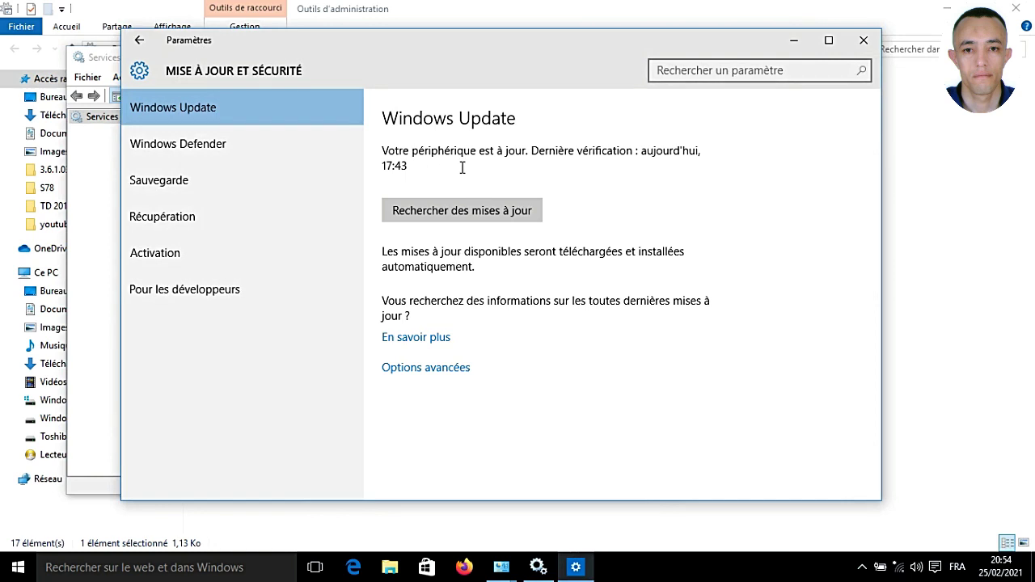
click(864, 42)
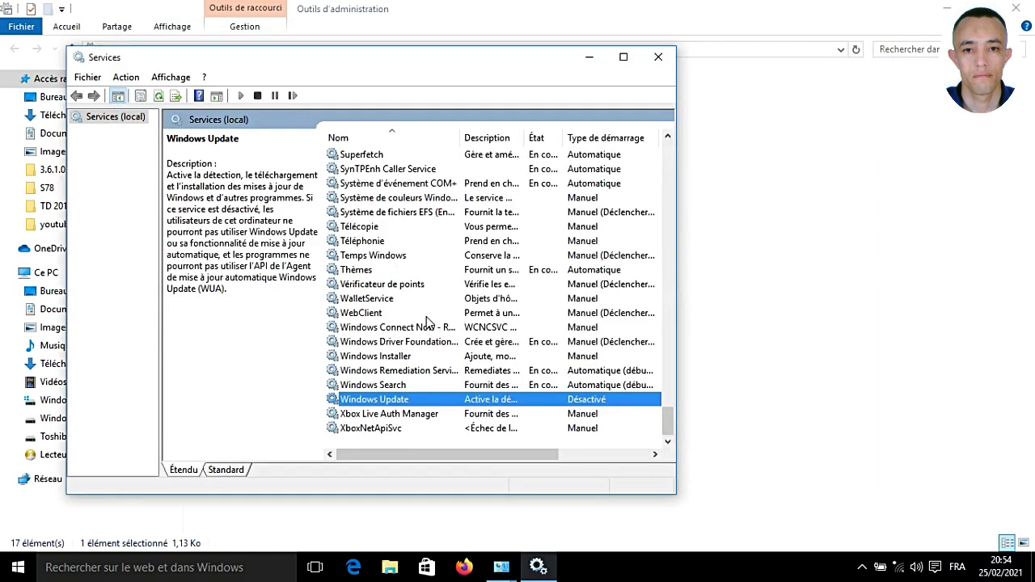
Step: Open the Récupération settings in the Windows Update service's properties
double_click(385, 400)
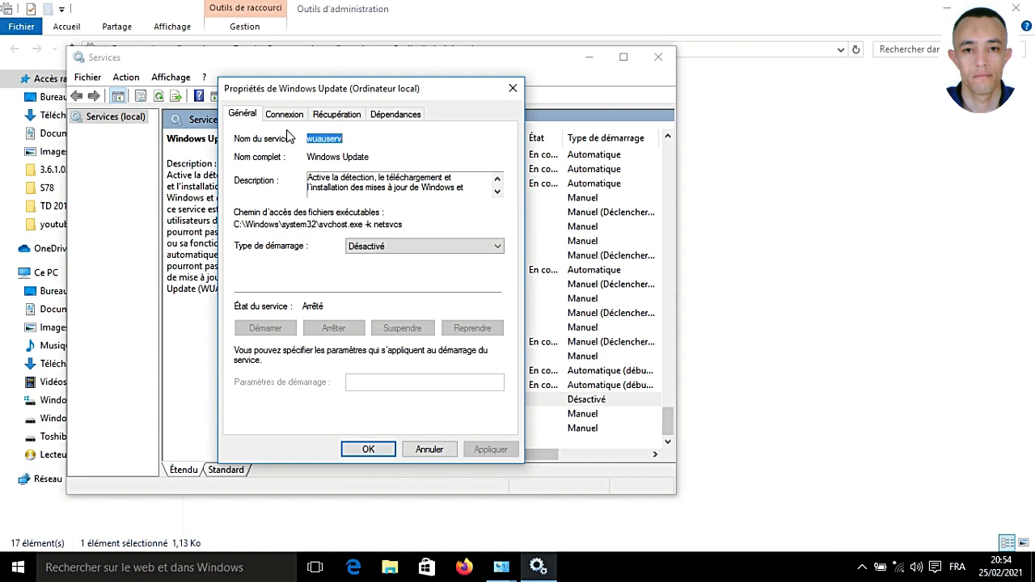
click(322, 119)
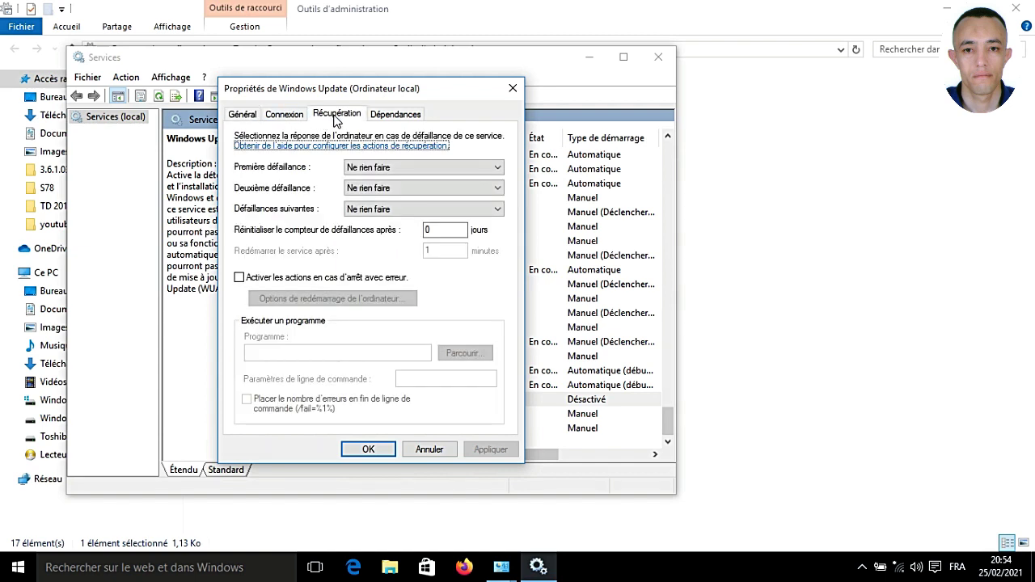
Step: Set the first failure response to Redémarrer le service, the failure counter reset to 1 day and the service restart delay to 1 minute
click(366, 172)
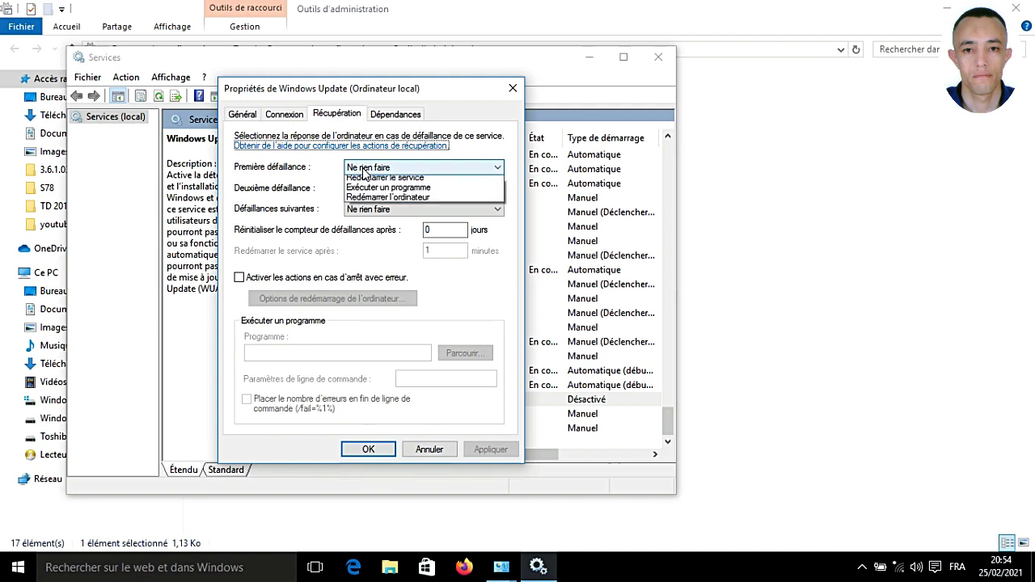
click(363, 191)
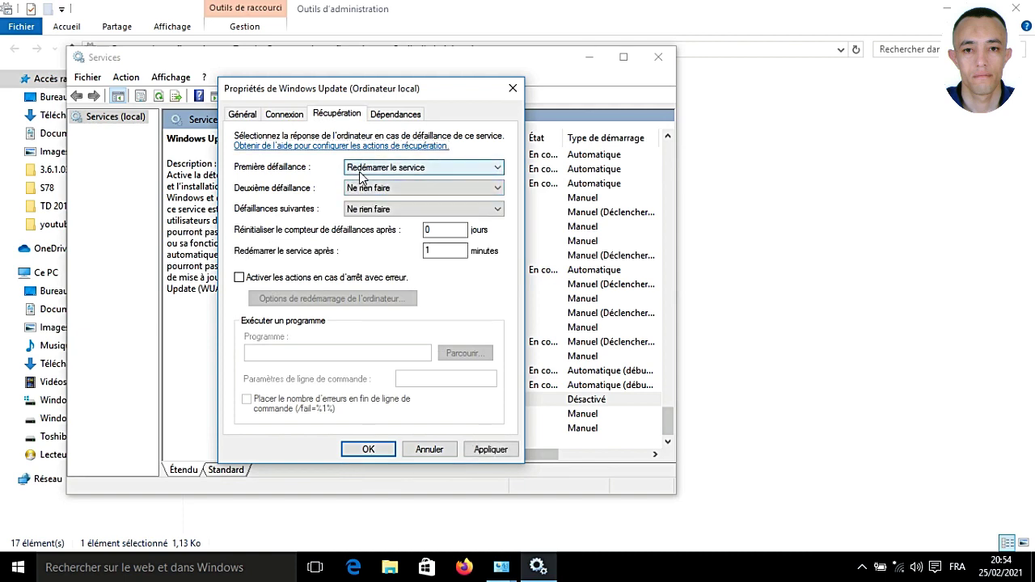
double_click(437, 230)
text(1)
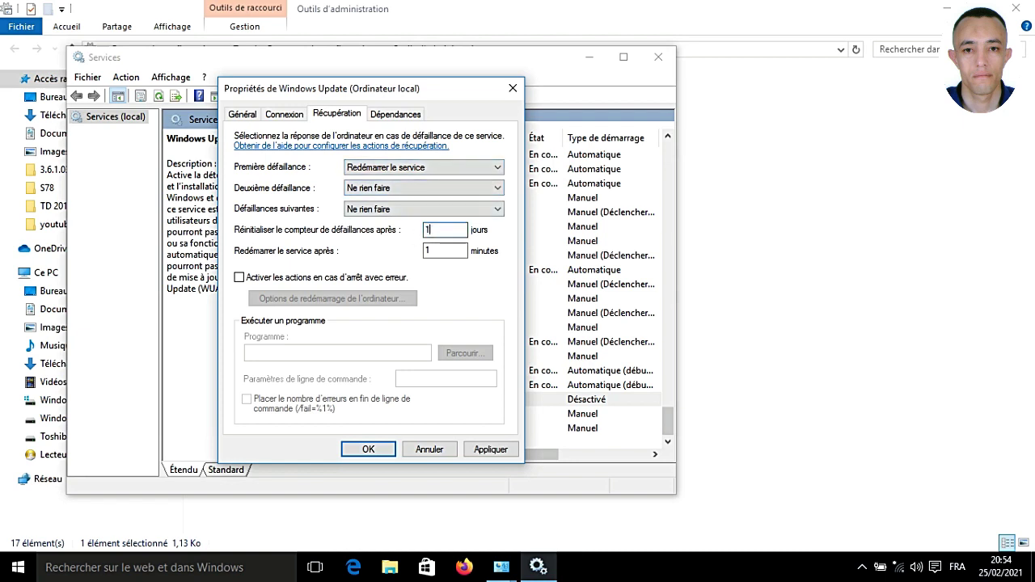
double_click(456, 250)
text(1)
Step: Set all three failure responses to Ne rien faire and the counter reset to 0 days, apply the changes and close the Services console
click(377, 167)
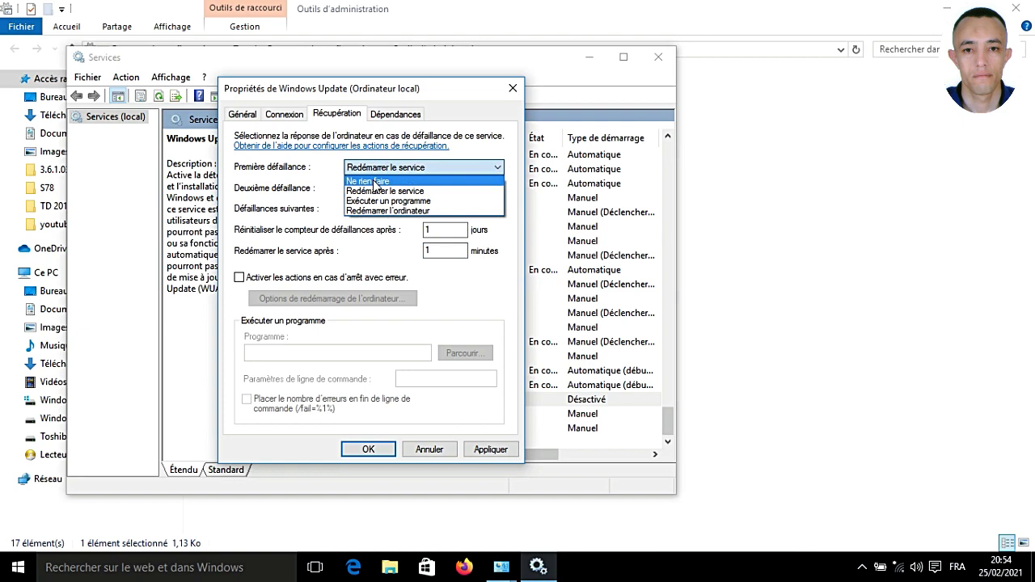
click(374, 183)
key(Tab)
key(n)
key(Tab)
key(n)
key(Tab)
text(0)
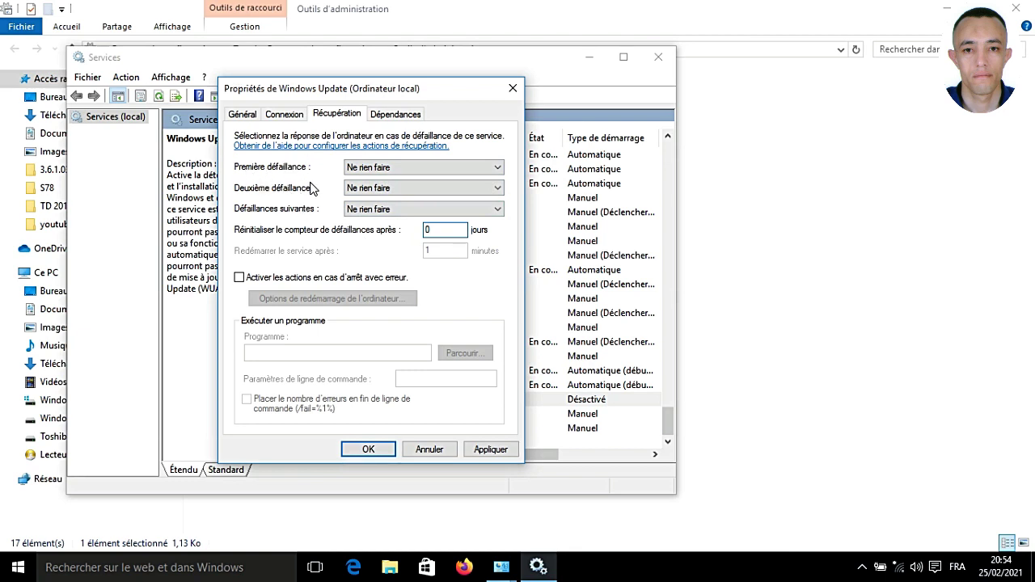
click(495, 449)
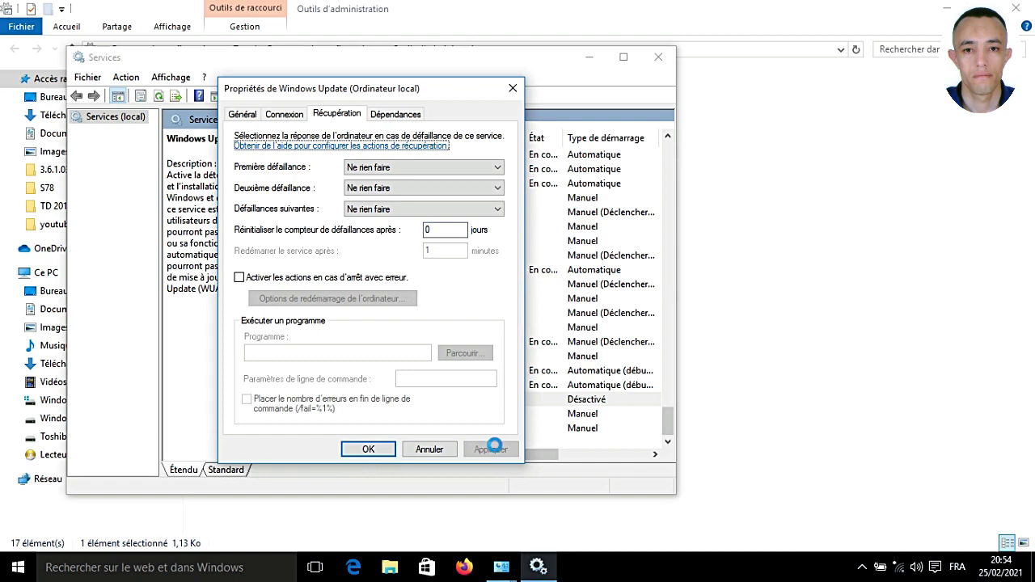
click(366, 449)
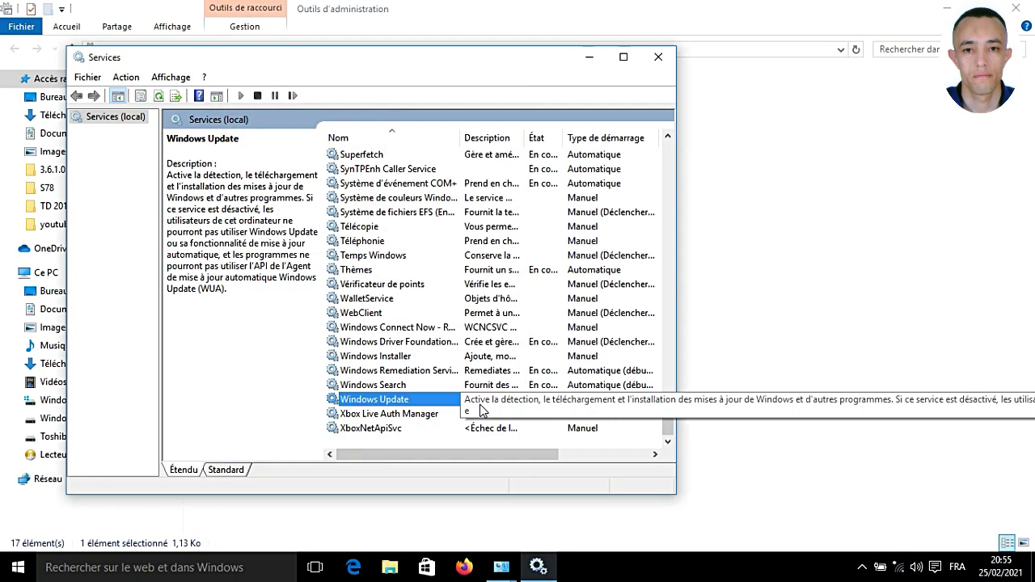
click(654, 63)
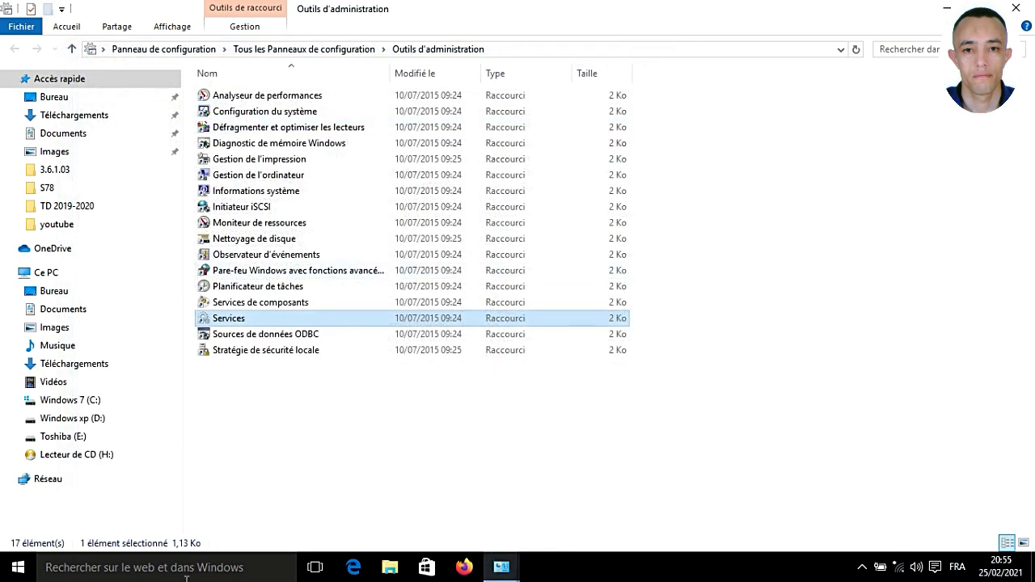
Step: Find the Exécuter tool with a Windows search and run mmc to open an empty management console
click(186, 570)
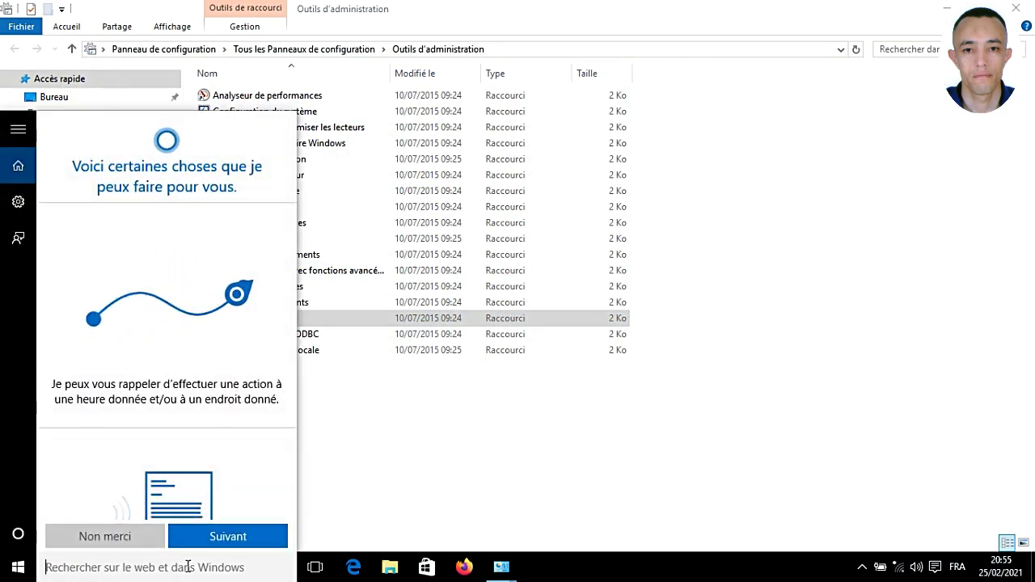
text(ex)
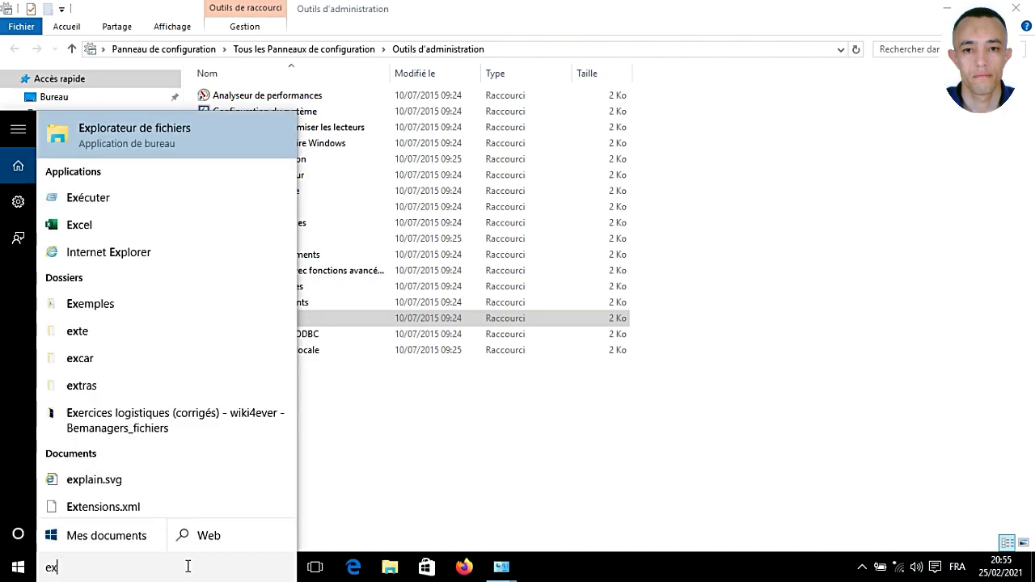
click(121, 202)
click(178, 471)
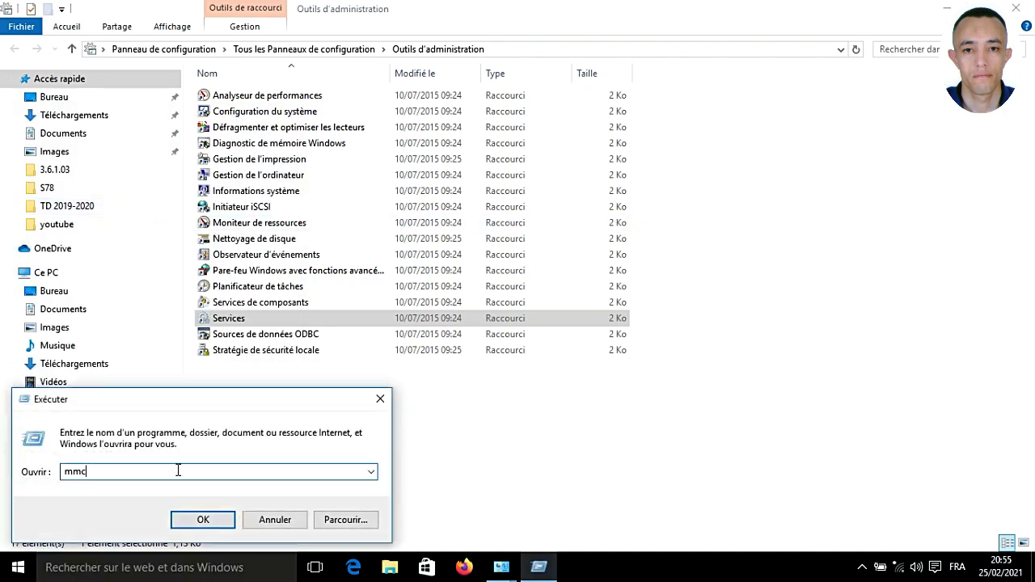
key(Return)
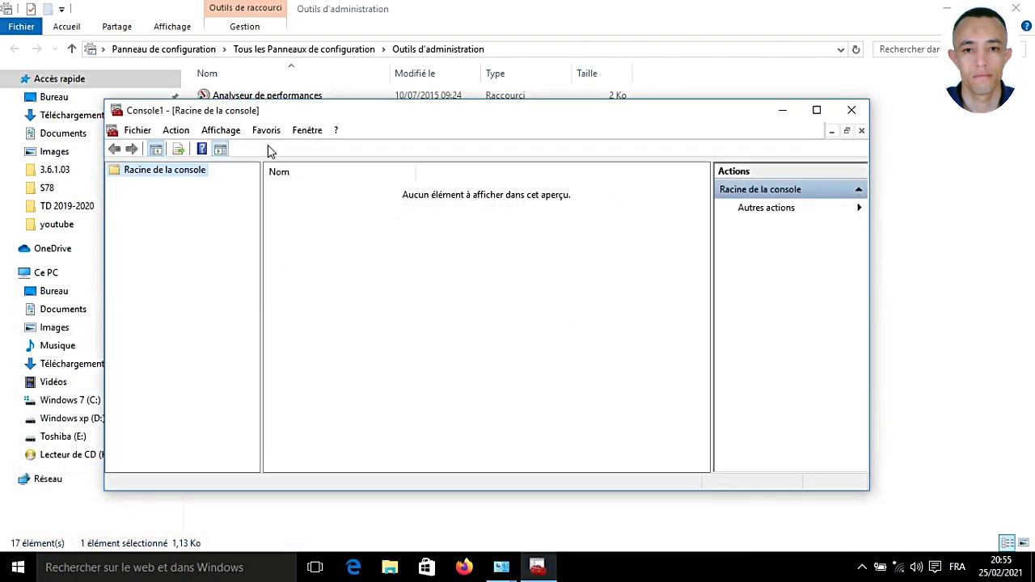
drag(329, 114, 327, 81)
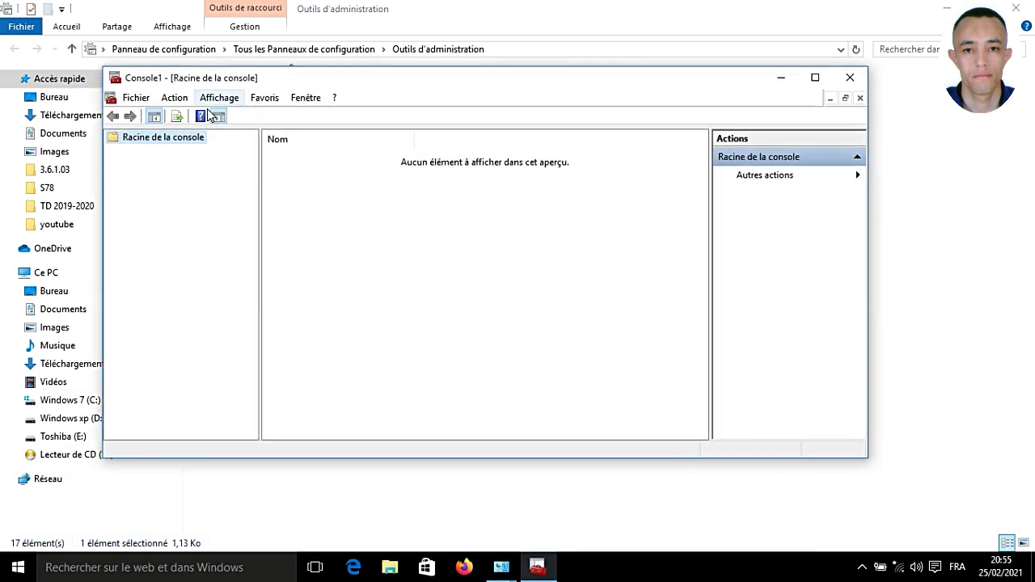
Step: Add the group policy object editor snap-in (Éditeur d'objets de stratégie) to the console for Ordinateur local
click(137, 98)
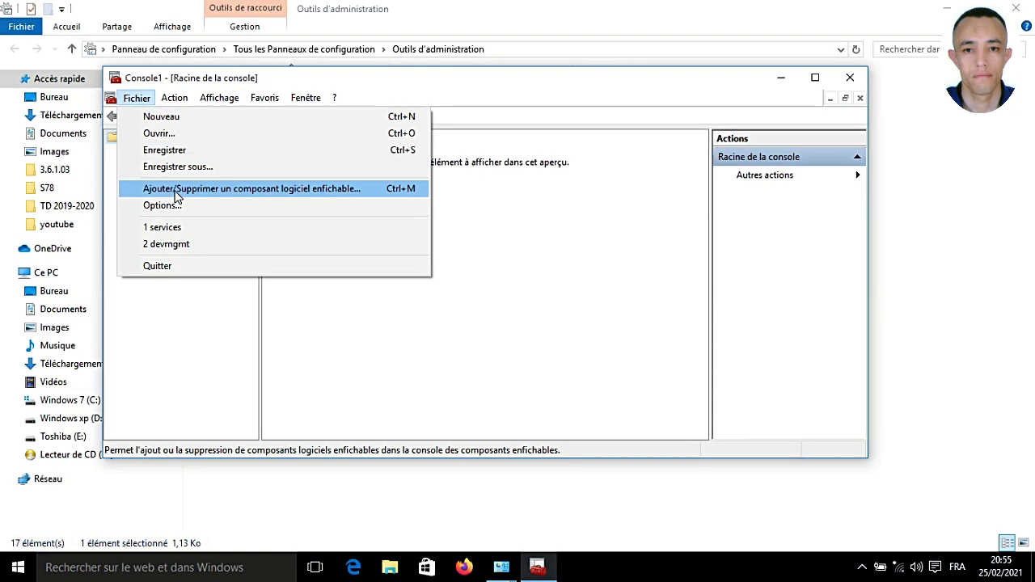
click(176, 192)
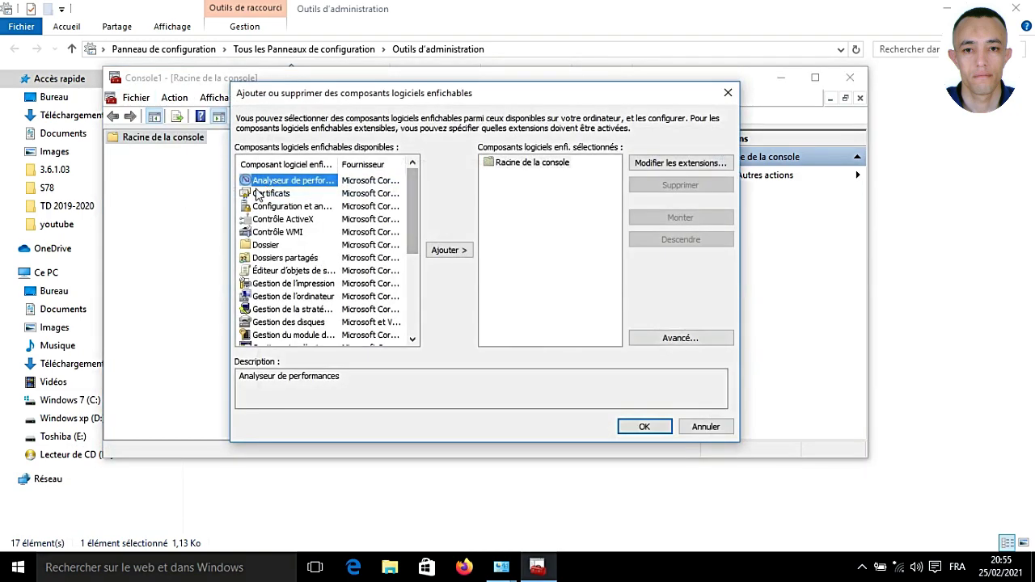
click(273, 274)
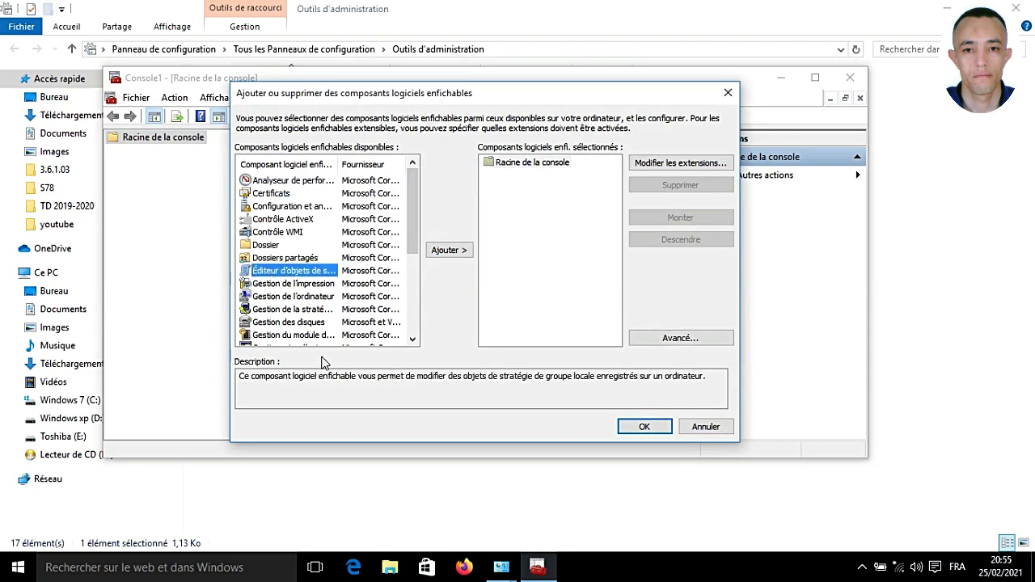
double_click(275, 271)
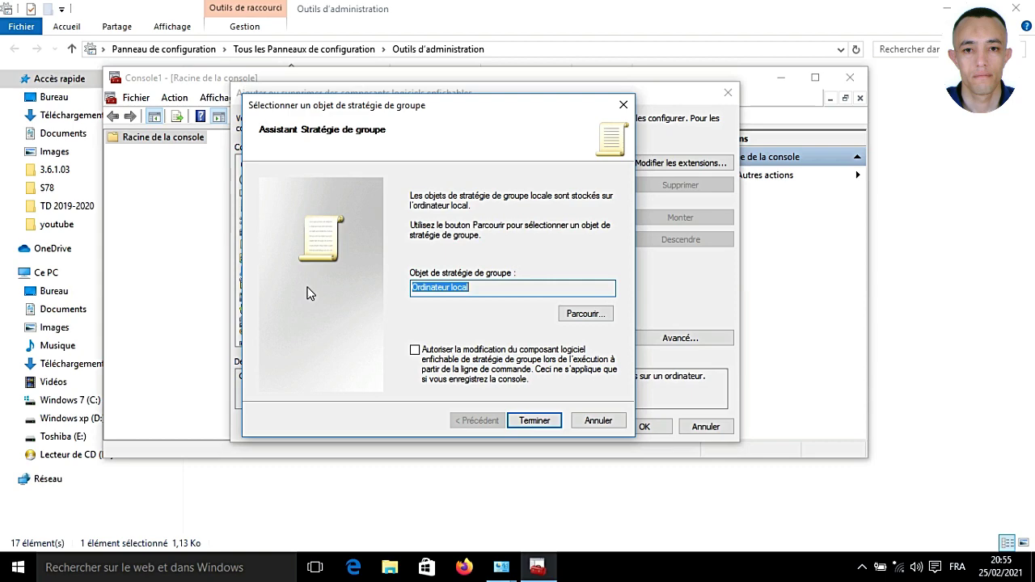
click(533, 422)
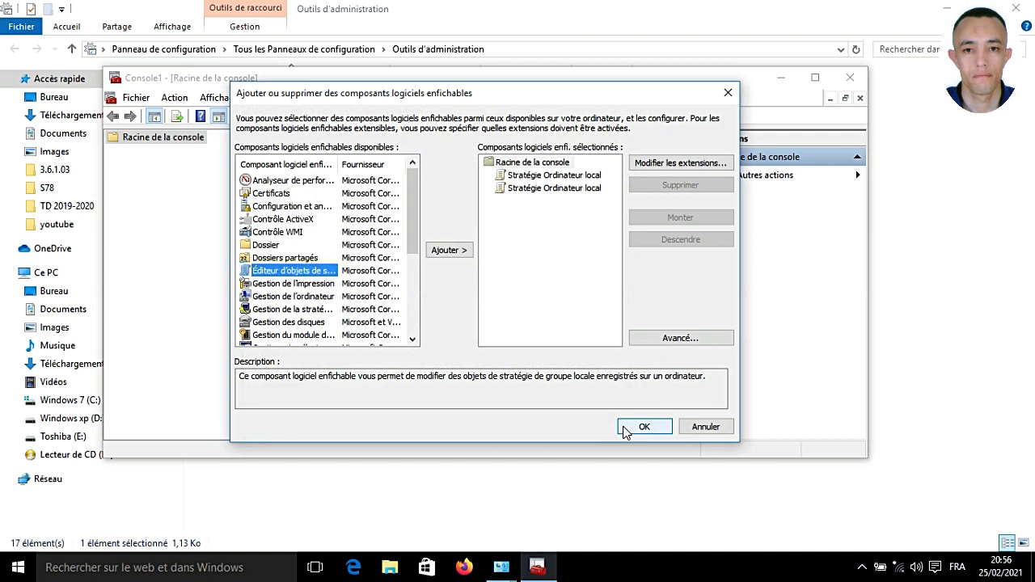
Step: Remove the duplicate Stratégie Ordinateur local entry from the selected snap-ins and confirm the selection
click(554, 176)
click(653, 187)
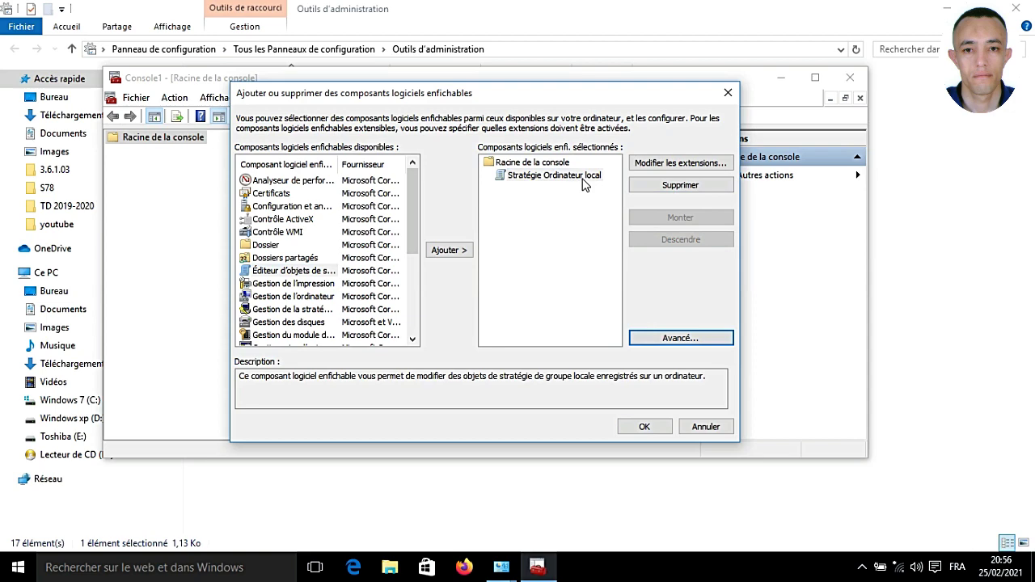
click(659, 429)
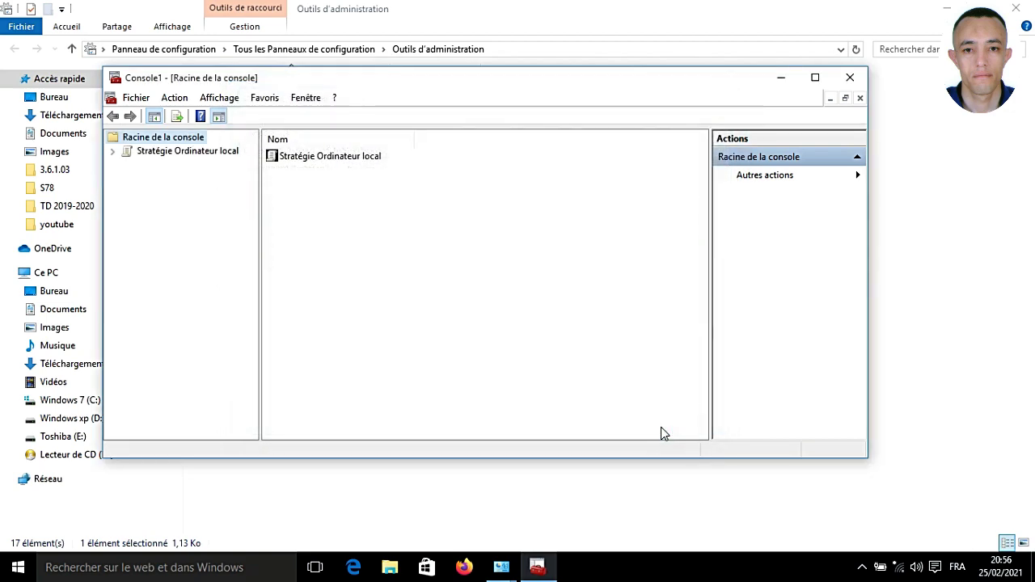
Step: Open the Windows Update policies under Configuration ordinateur, Modèles d'administration, Composants Windows, and maximize the console window
click(114, 152)
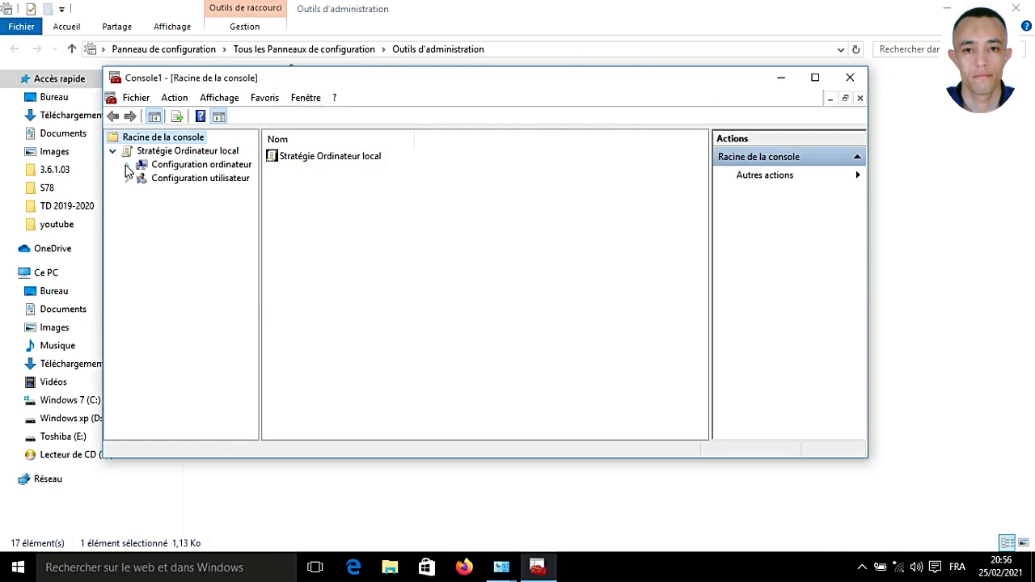
click(126, 165)
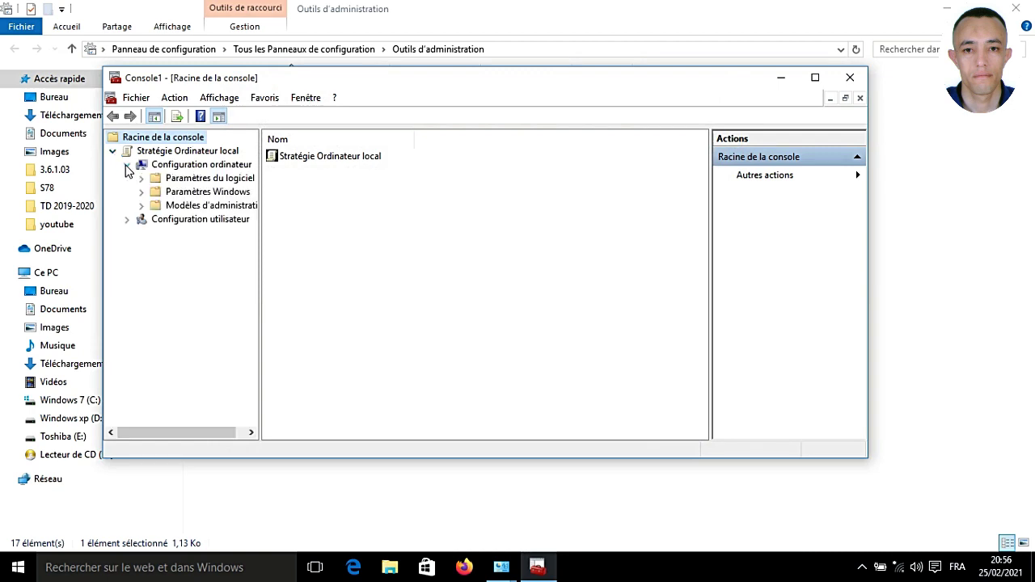
click(142, 206)
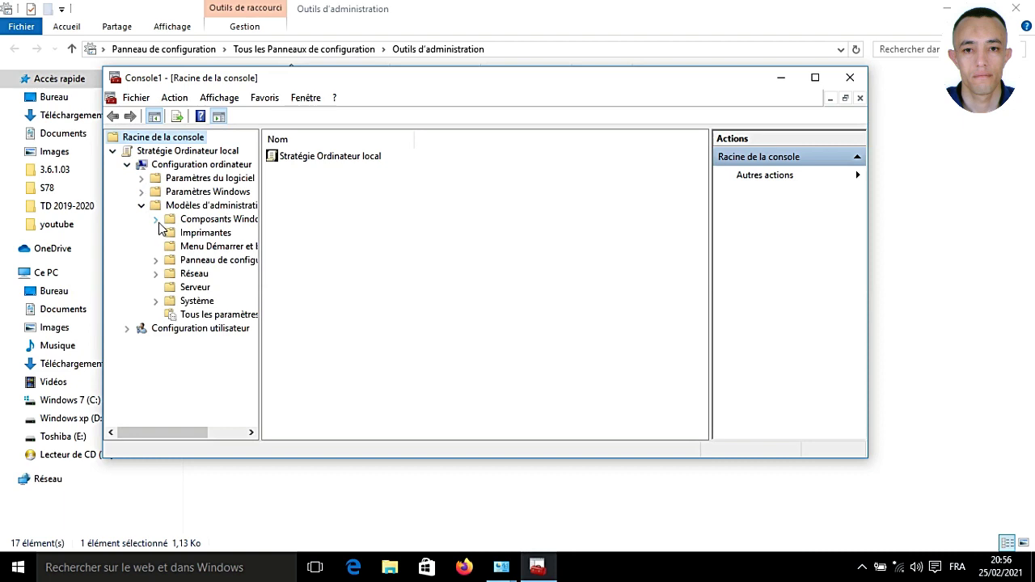
click(157, 220)
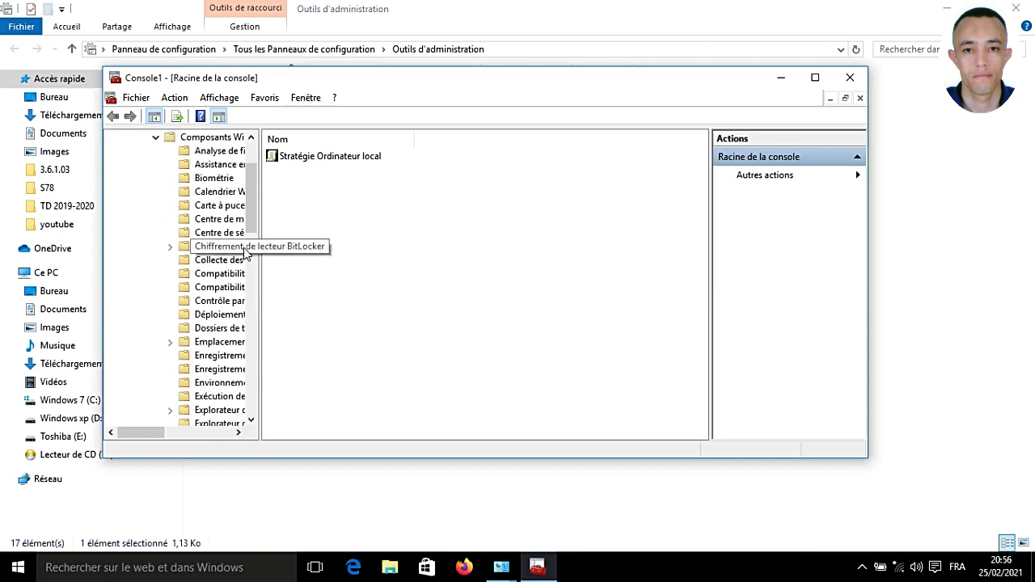
drag(259, 219, 304, 389)
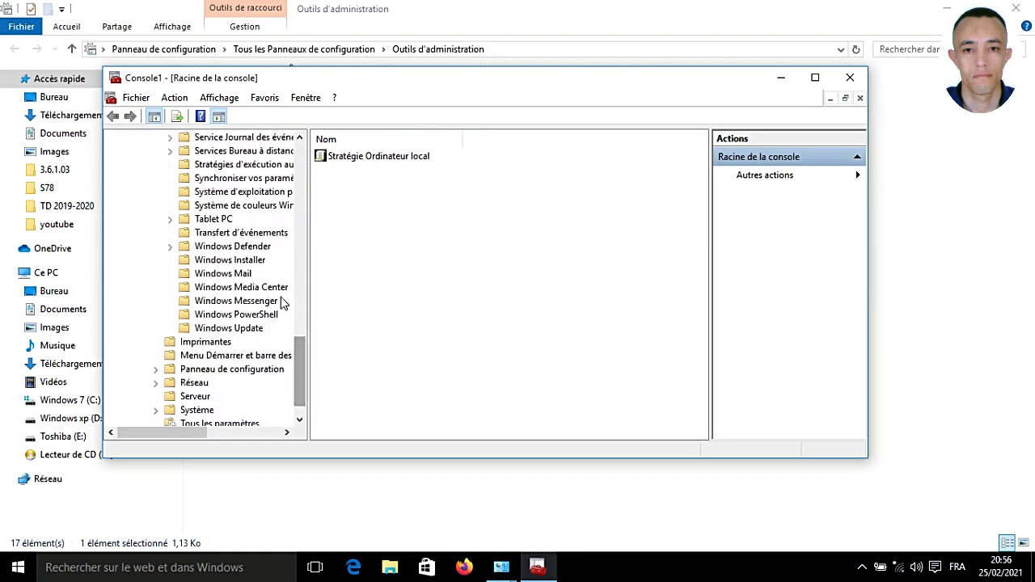
click(215, 329)
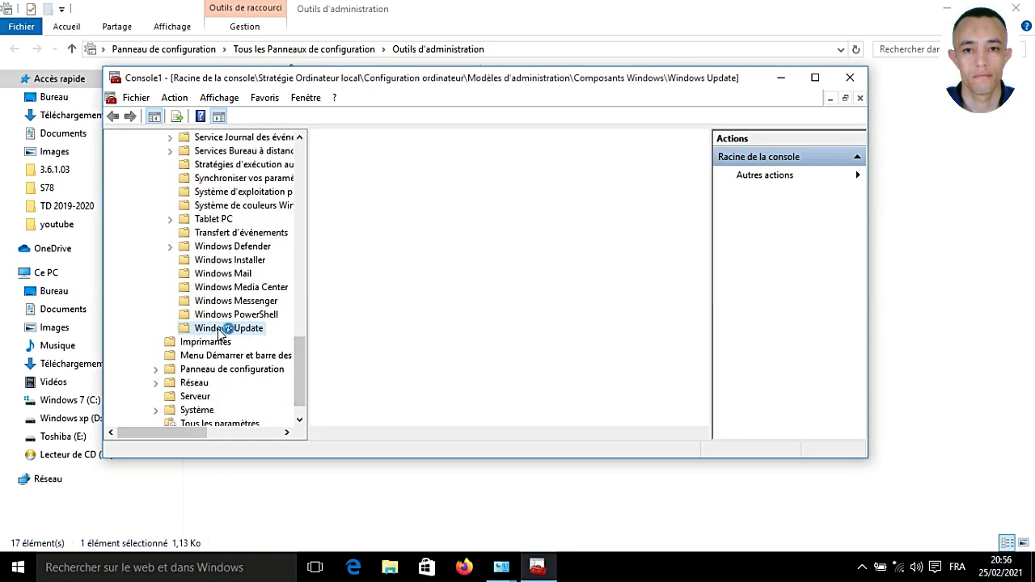
click(811, 79)
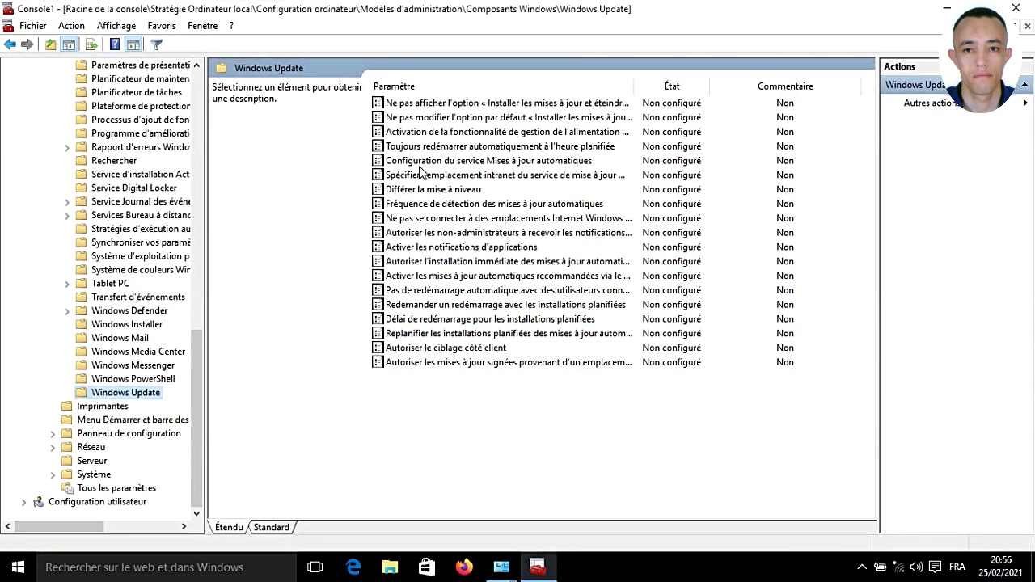
Step: Set the policy Configuration du service Mises à jour automatiques to Désactivé, apply it and close its dialog
click(444, 163)
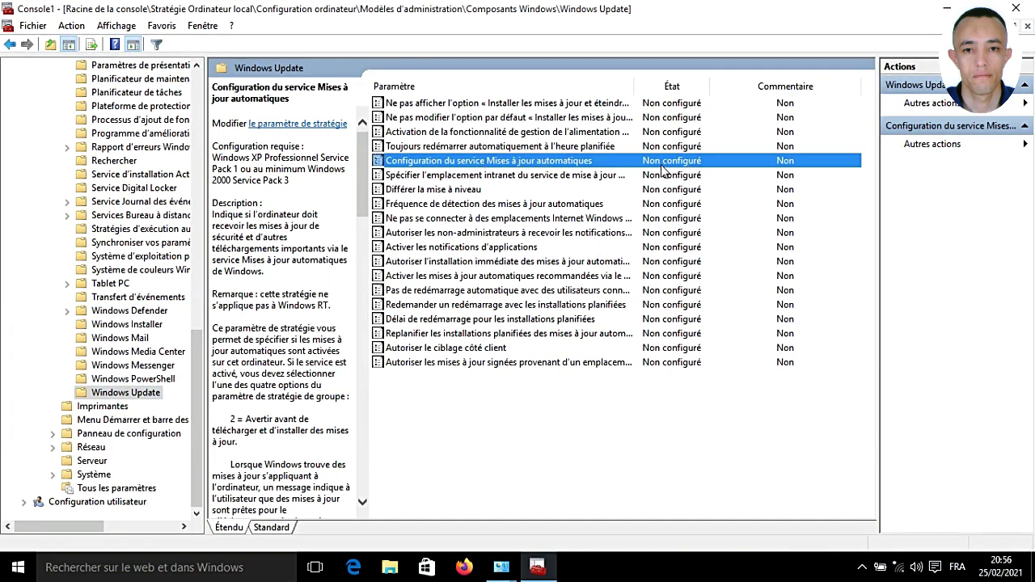
double_click(555, 165)
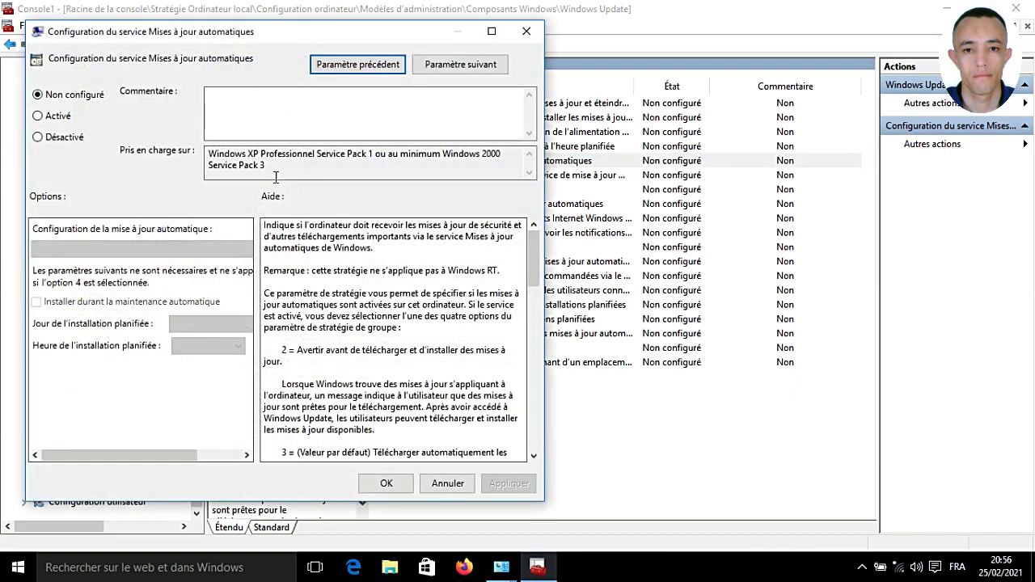
click(53, 138)
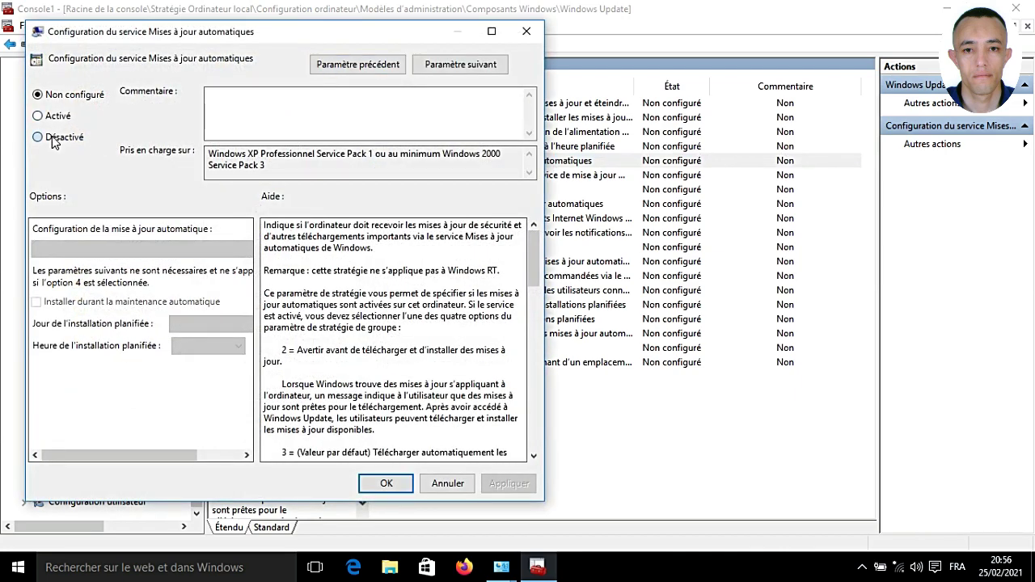
click(508, 483)
click(385, 483)
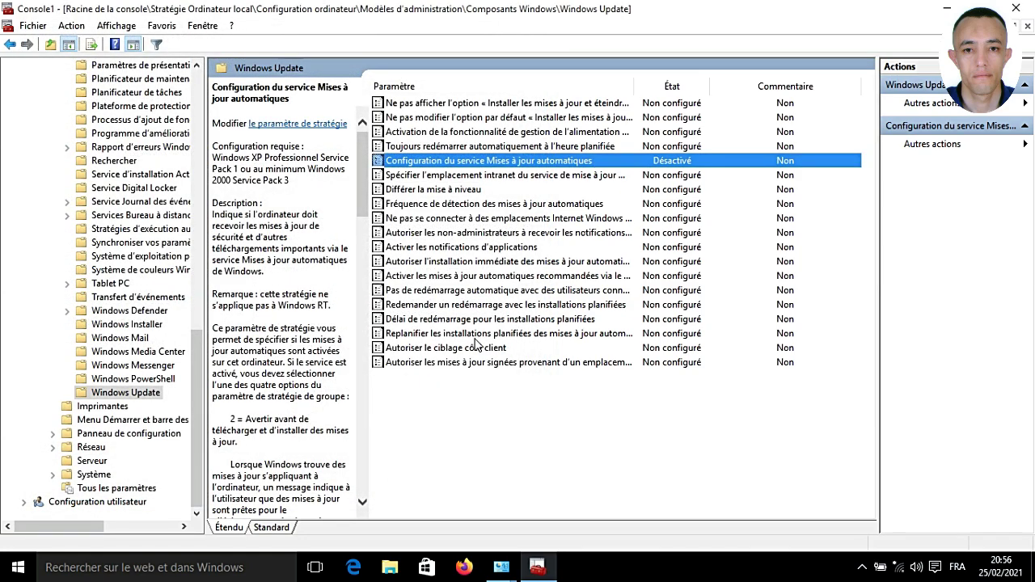
Step: Set the automatic updates policy to Activé with the option 2 - Notification des téléchargements et des installations and apply it
double_click(469, 162)
click(77, 136)
click(135, 270)
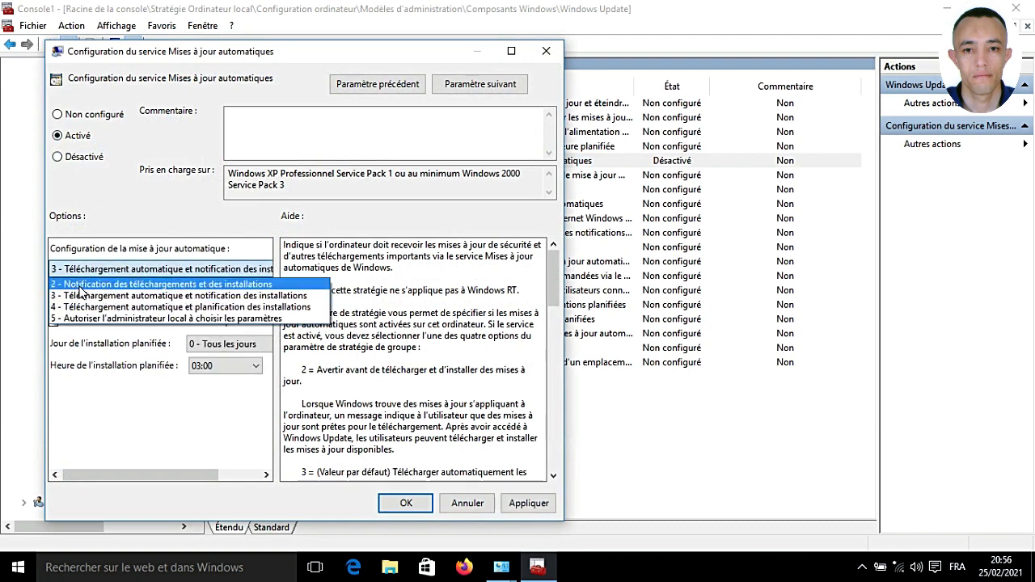
click(208, 285)
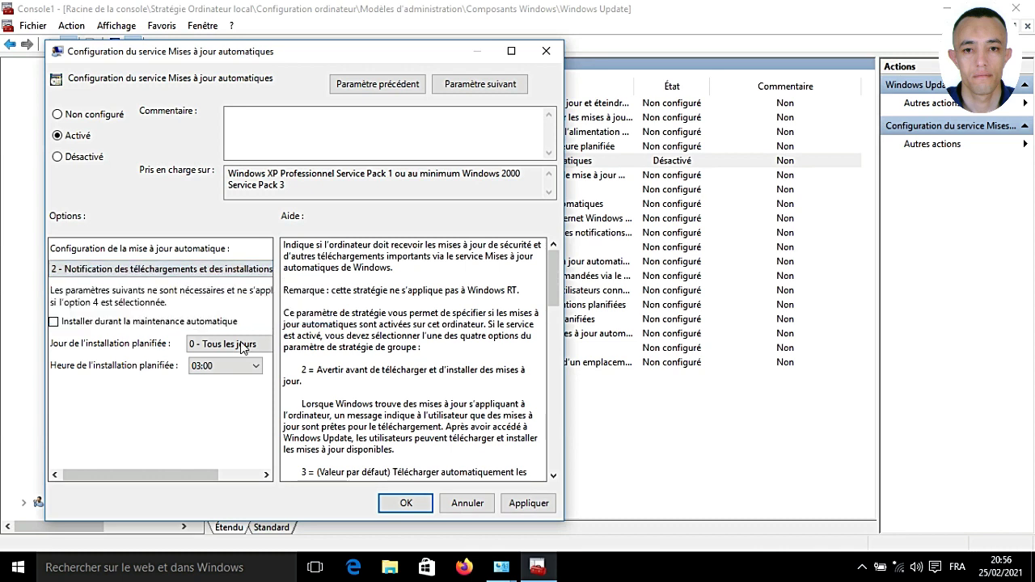
click(528, 503)
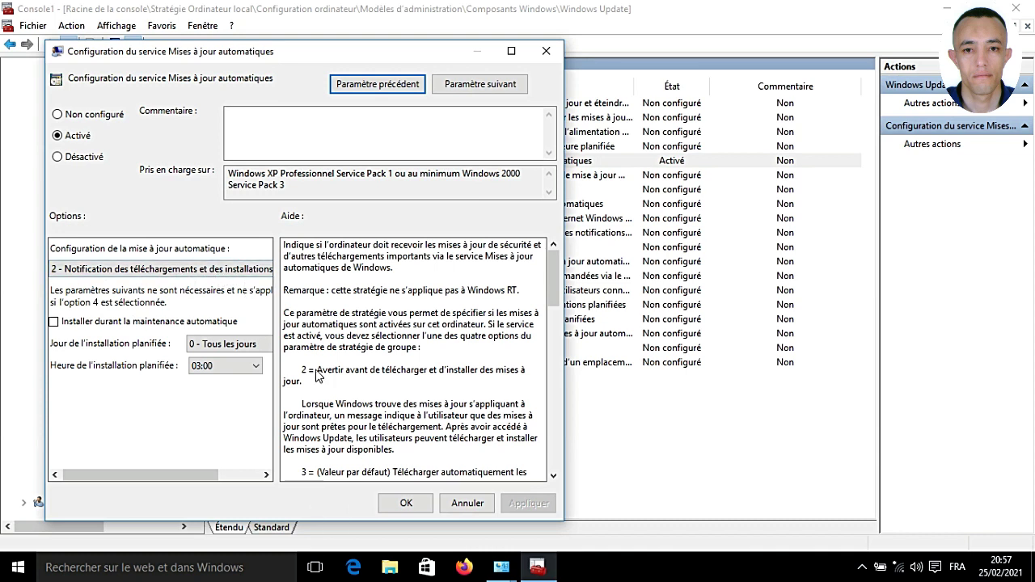
Step: Switch the automatic updates policy back to Désactivé, apply the change and close the policy dialog
click(75, 157)
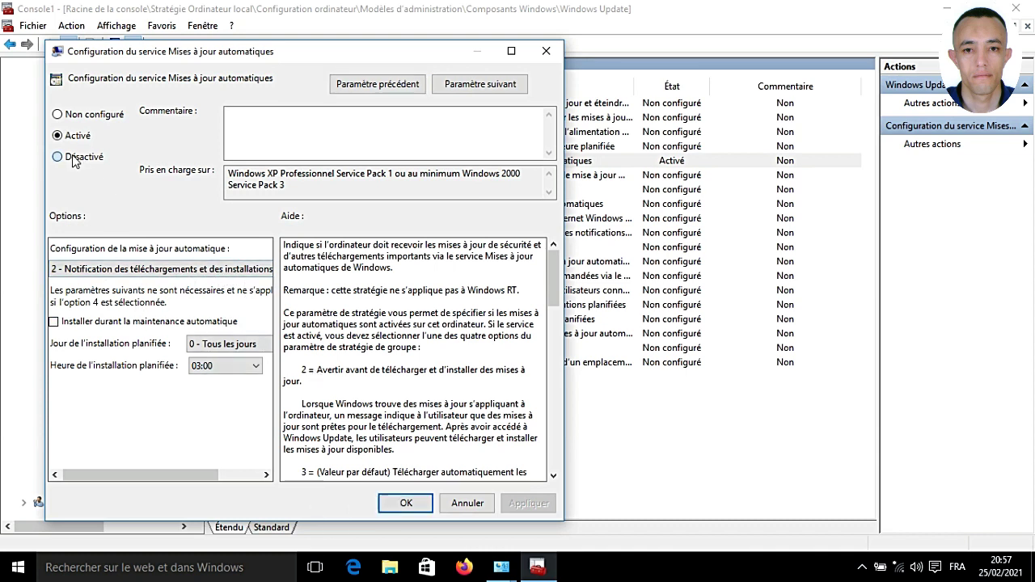
click(511, 505)
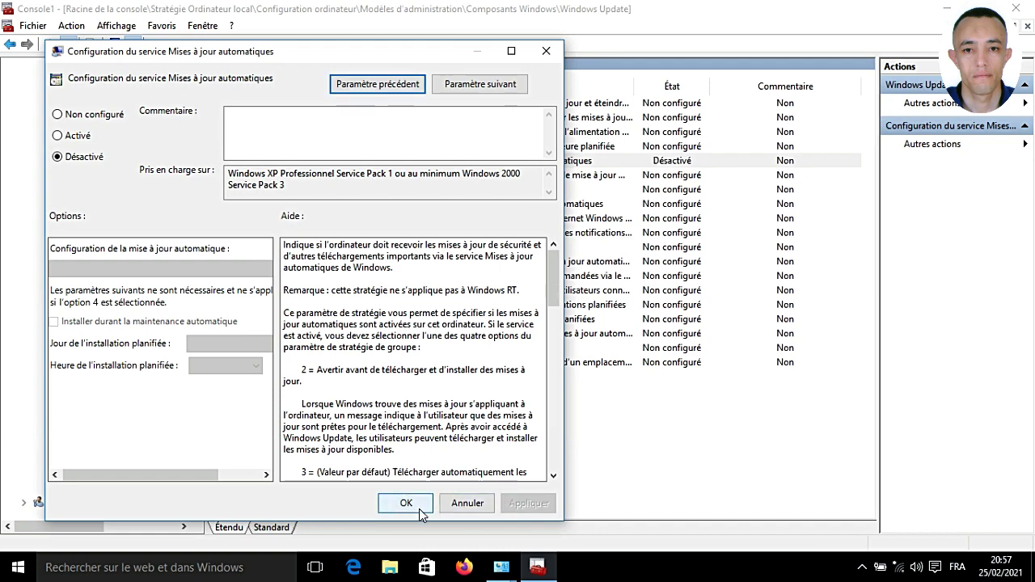
click(417, 507)
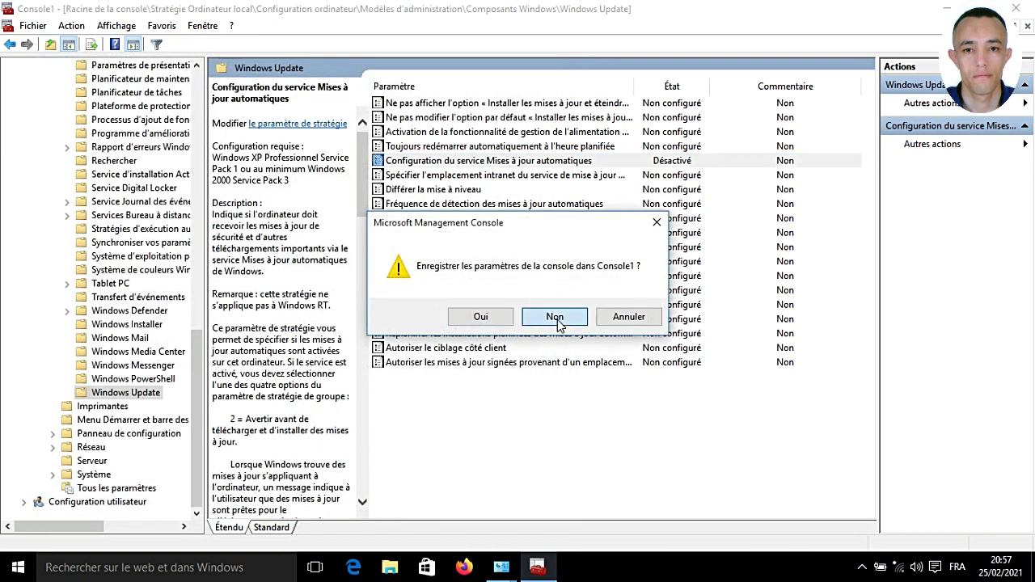
Step: Close the management console without saving its settings, return to Tous les Panneaux de configuration and close that window
click(558, 321)
click(337, 425)
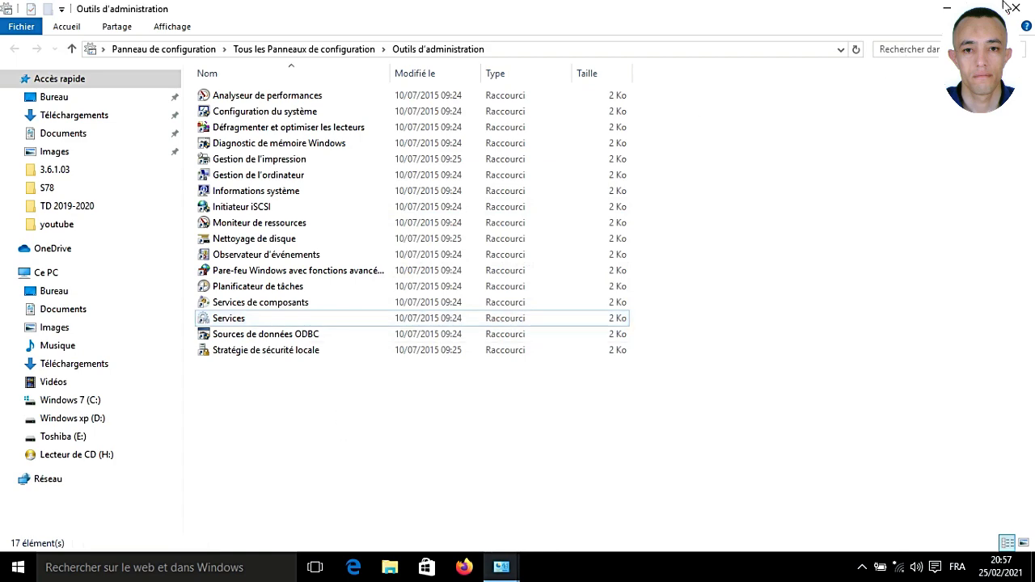
click(304, 48)
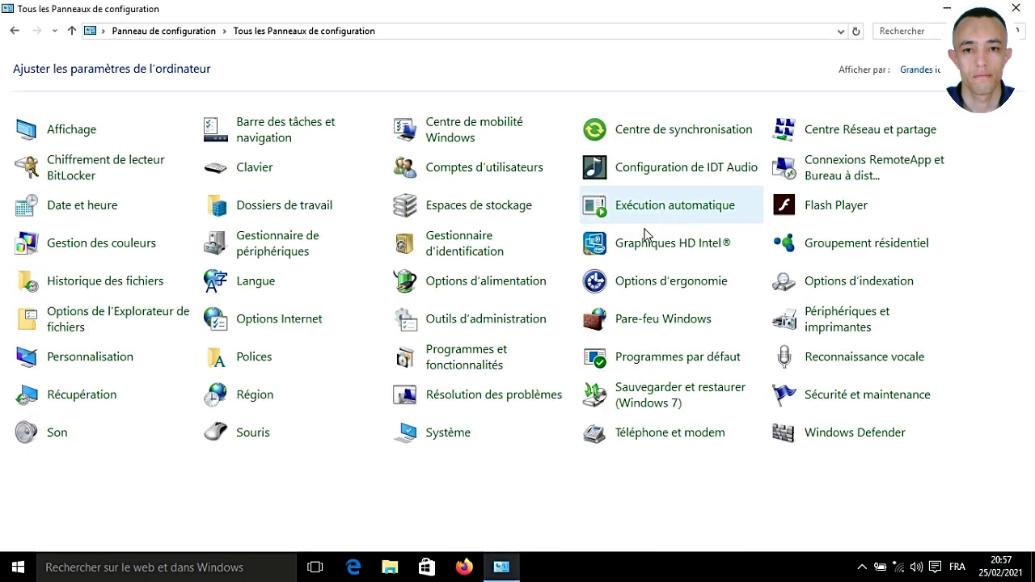
click(1016, 8)
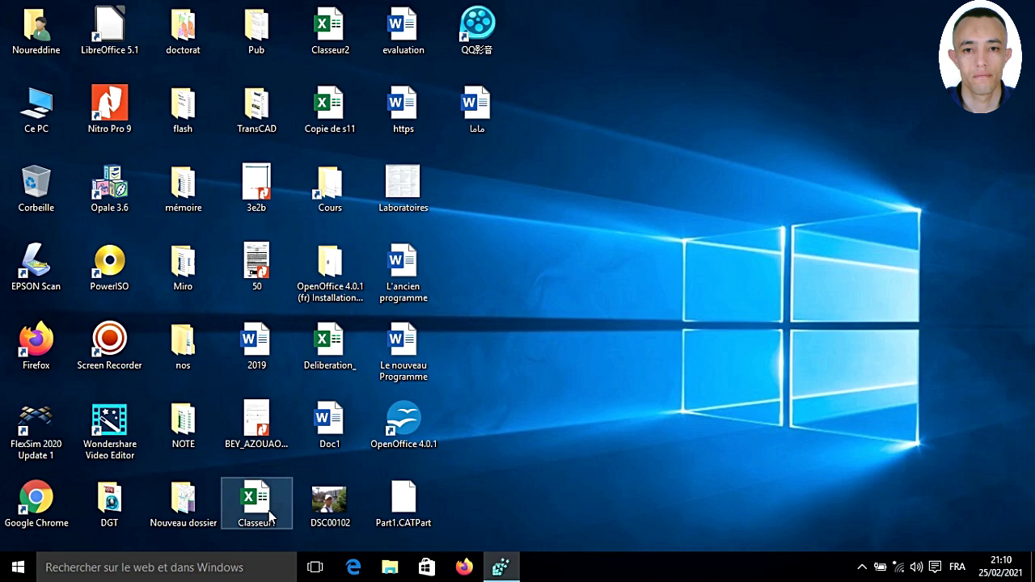
Step: Search Windows for "pann" and open the Panneau de configuration
click(111, 568)
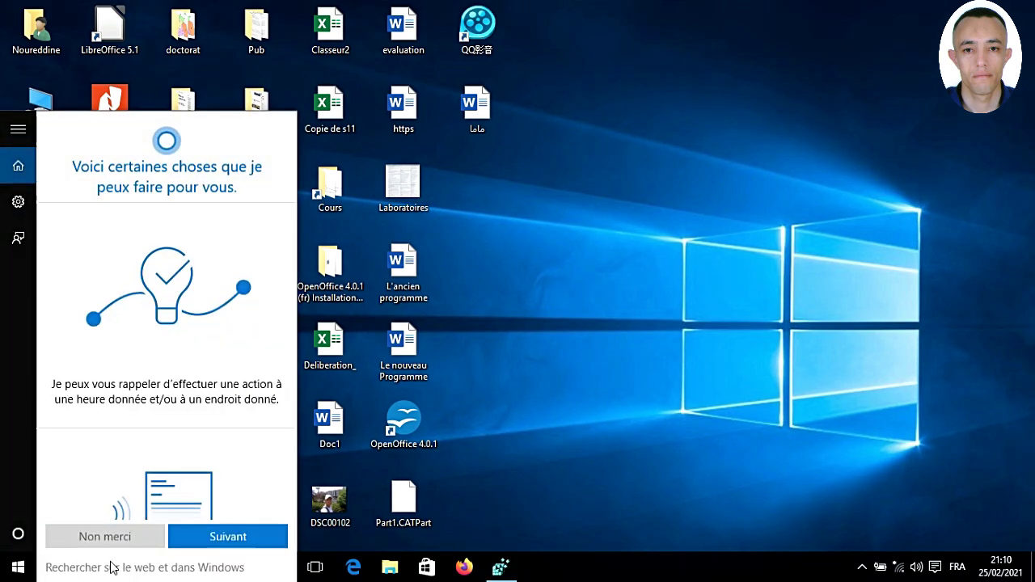
text(pann)
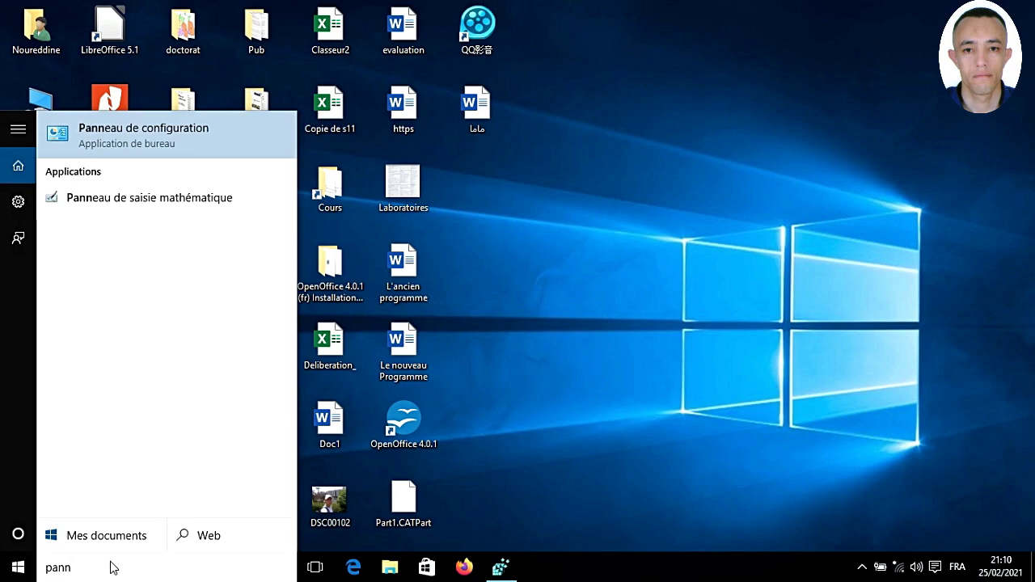
click(134, 147)
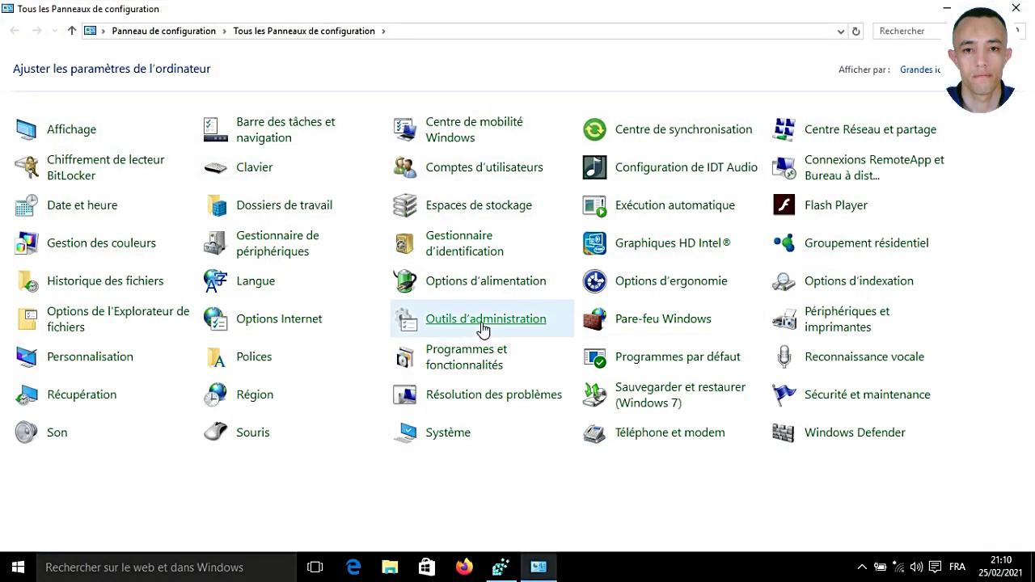
Step: Open Services from the Outils d'administration and display the properties of the Windows Update service
click(483, 327)
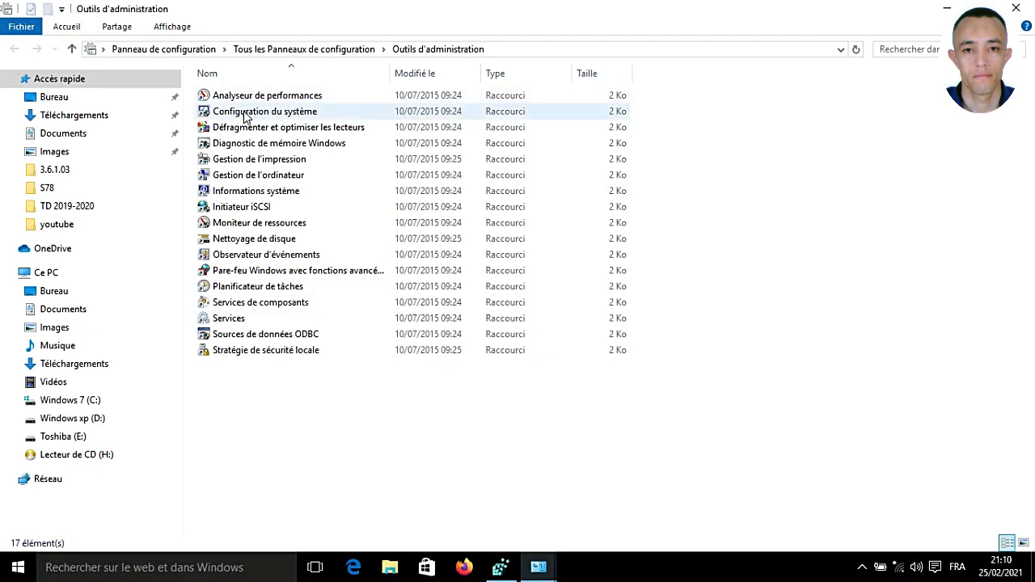
click(236, 320)
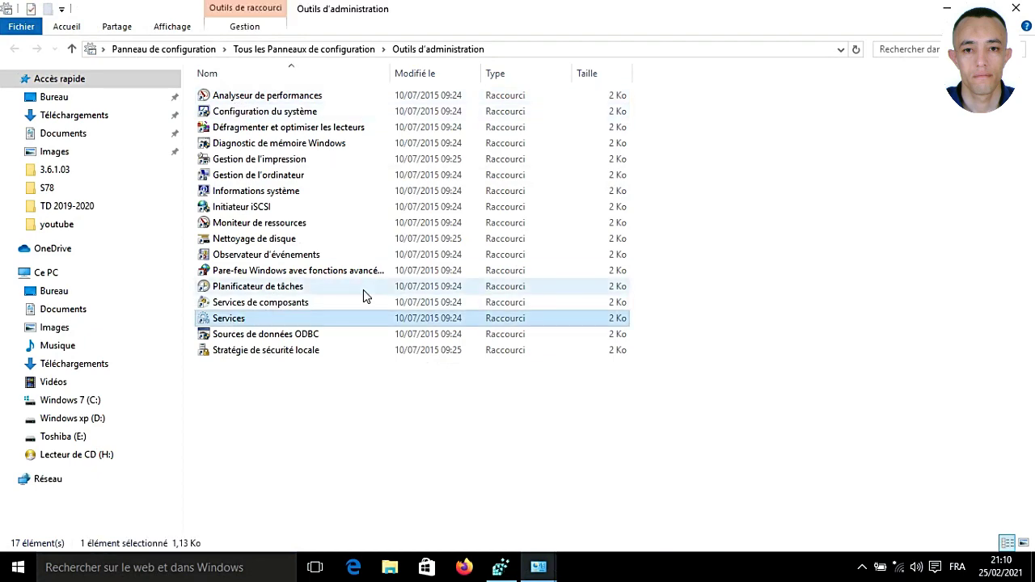
scroll(661, 223, down, 5)
drag(667, 177, 670, 431)
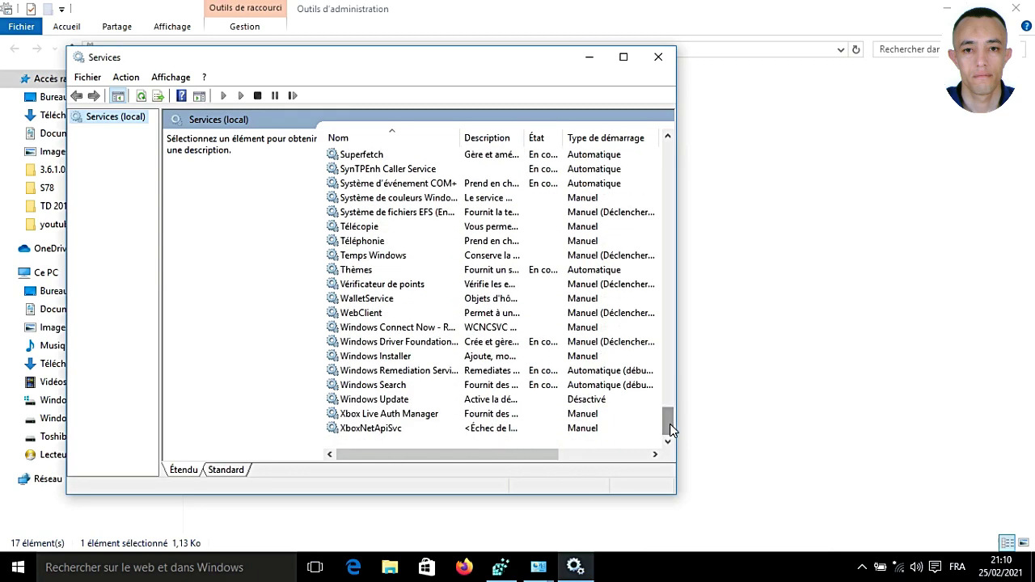
double_click(397, 399)
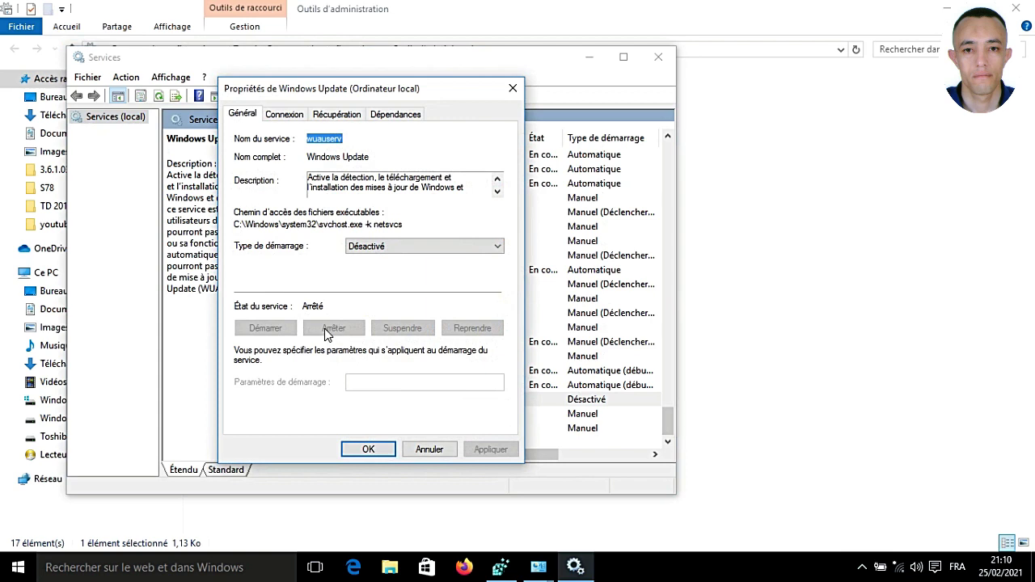
Step: Set the Windows Update service's startup type to Manuel, apply it, start the service and close its properties
click(432, 253)
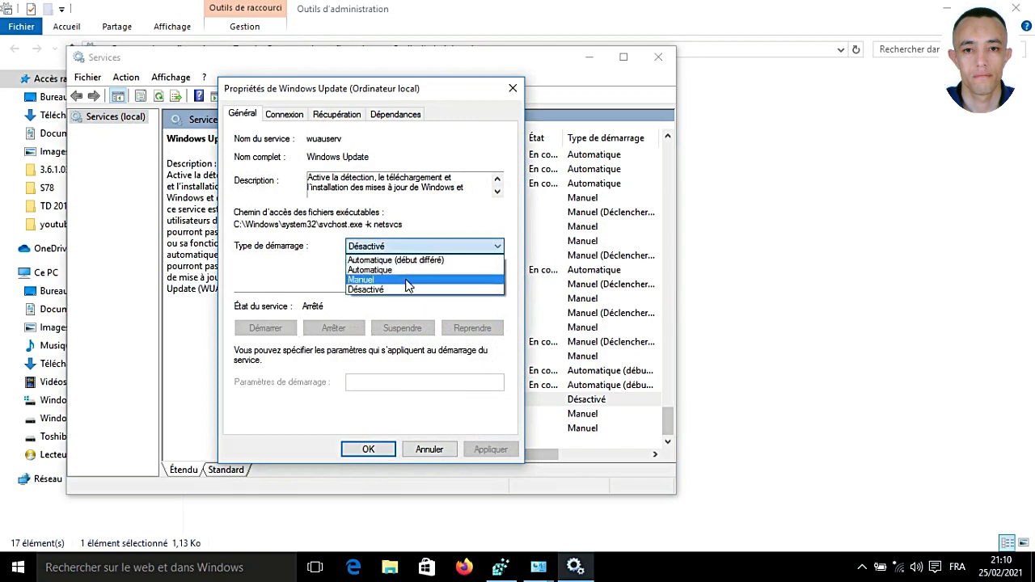
click(408, 280)
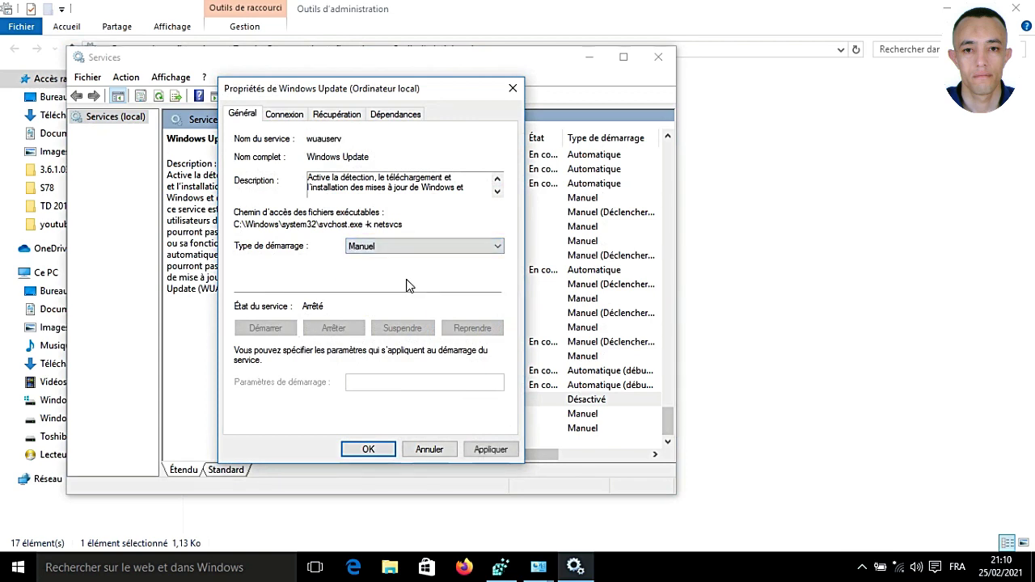
click(488, 451)
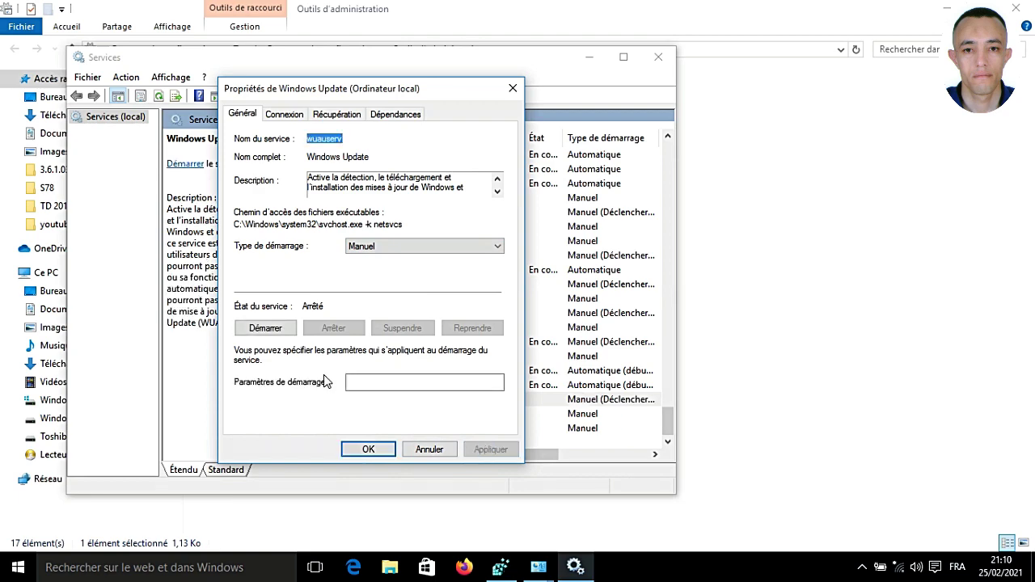
click(268, 330)
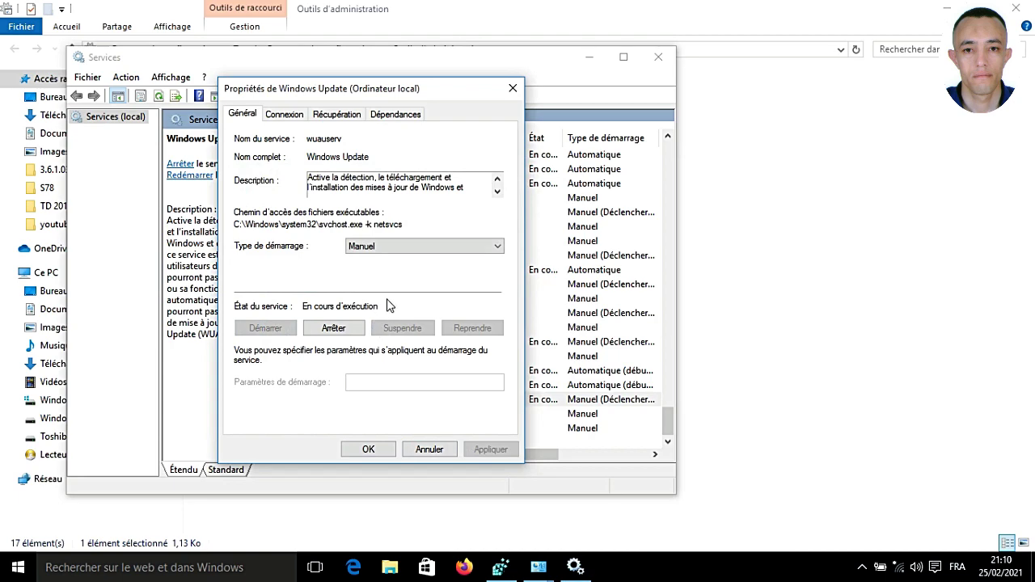
click(370, 450)
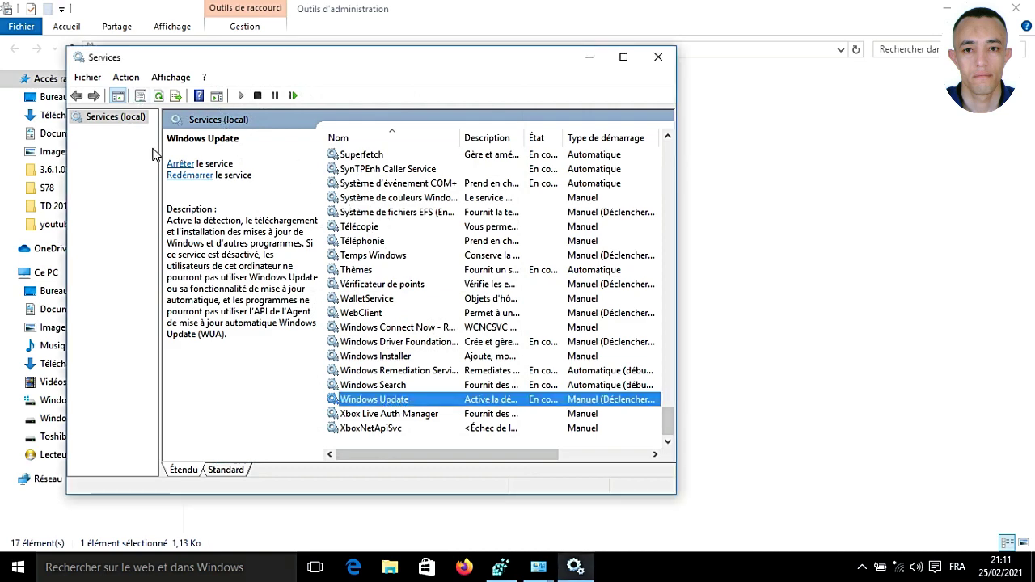
Step: Run mmc to open an empty management console
click(124, 571)
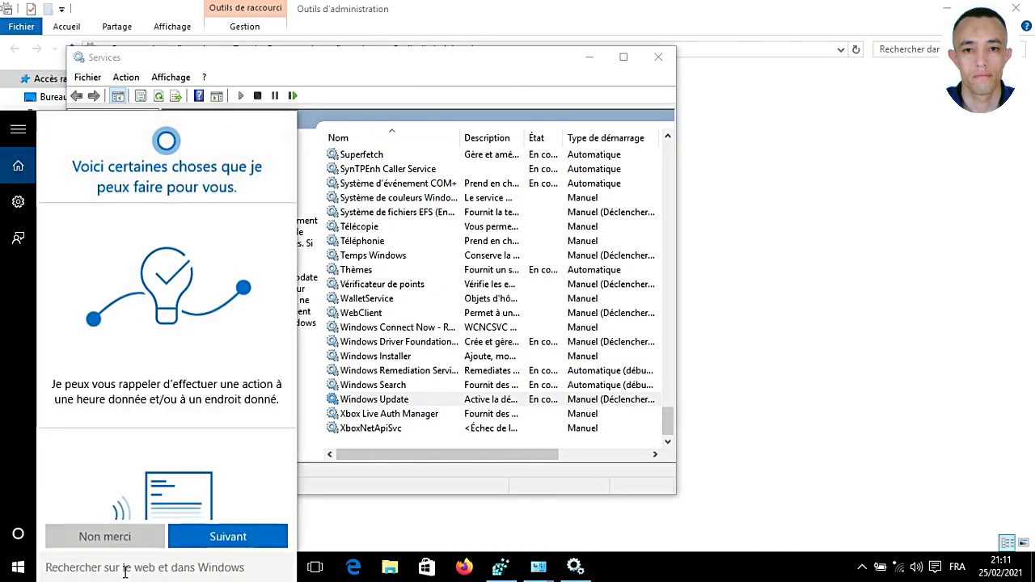
key(super+r)
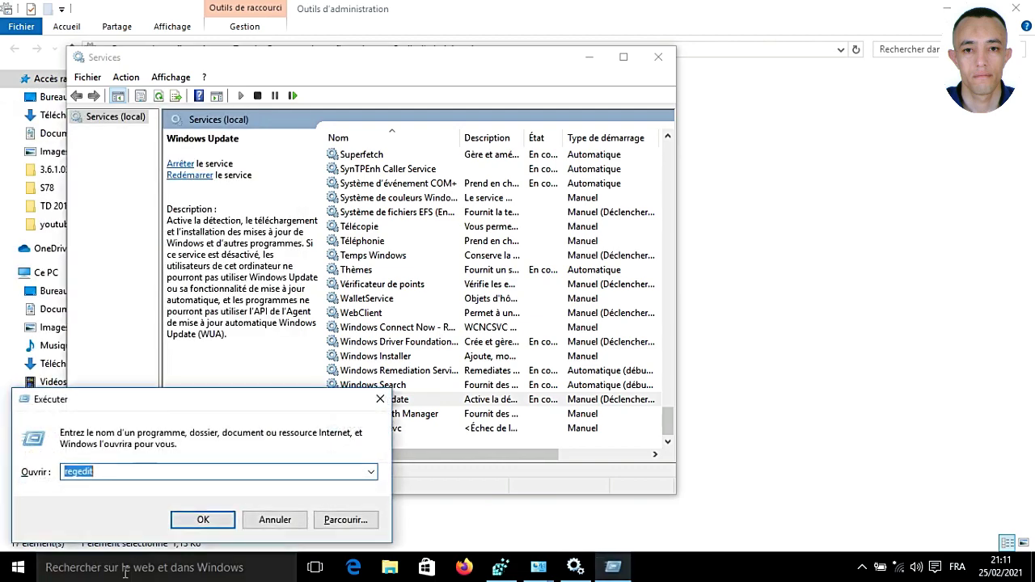
key(Return)
text(mmc)
key(Return)
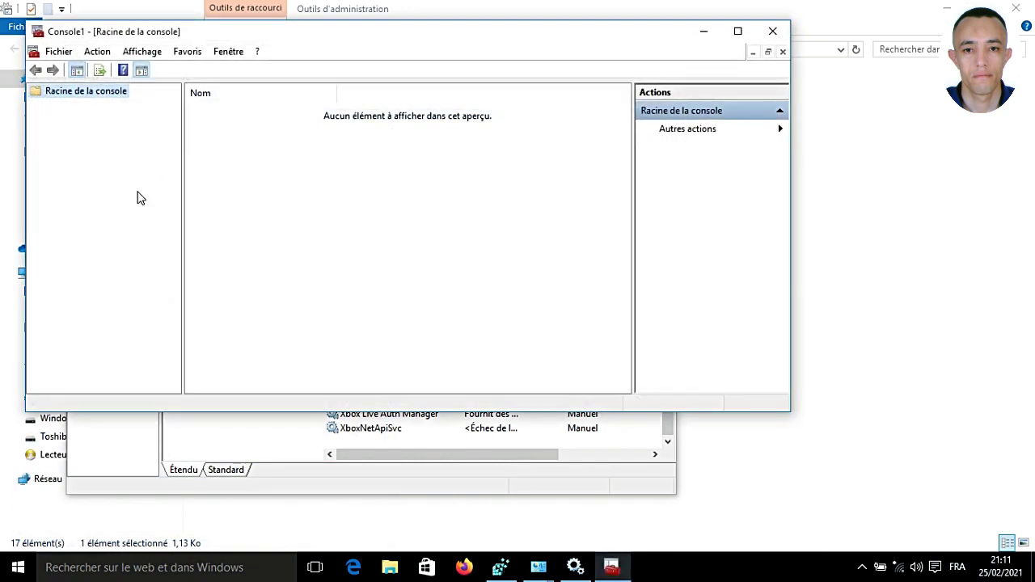
Step: Add the group policy object editor snap-in for Ordinateur local to the console
click(57, 51)
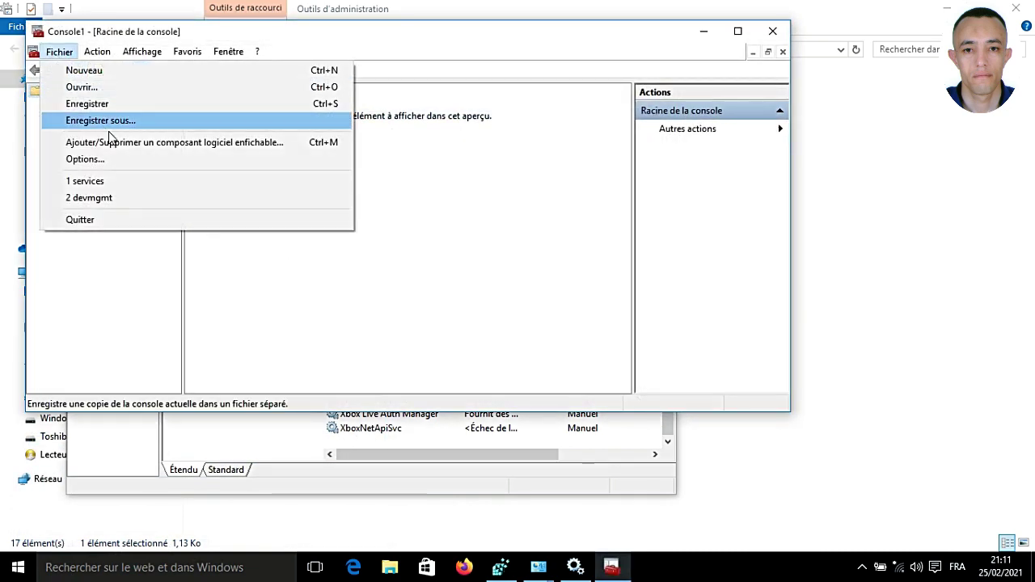
click(155, 149)
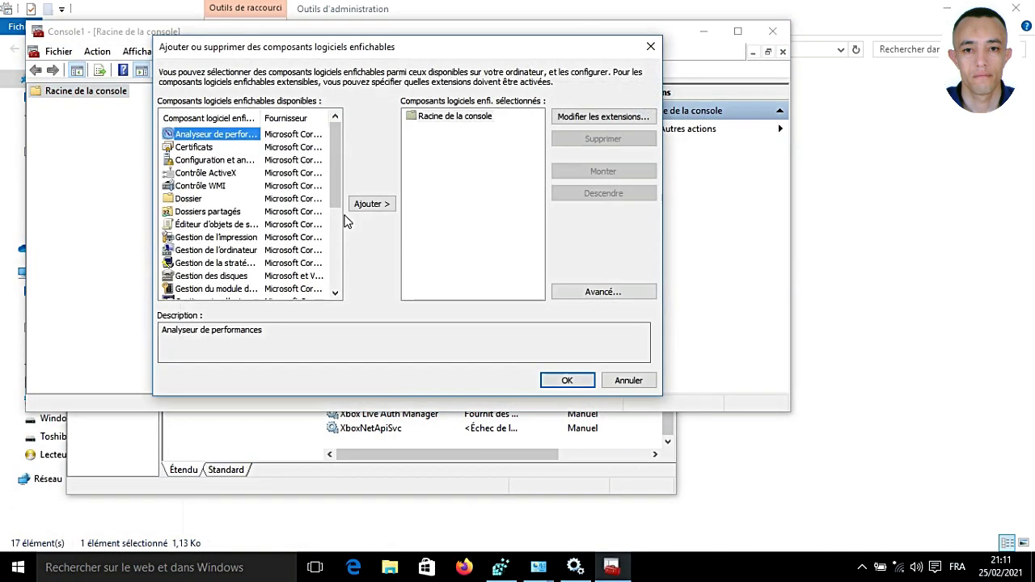
double_click(202, 225)
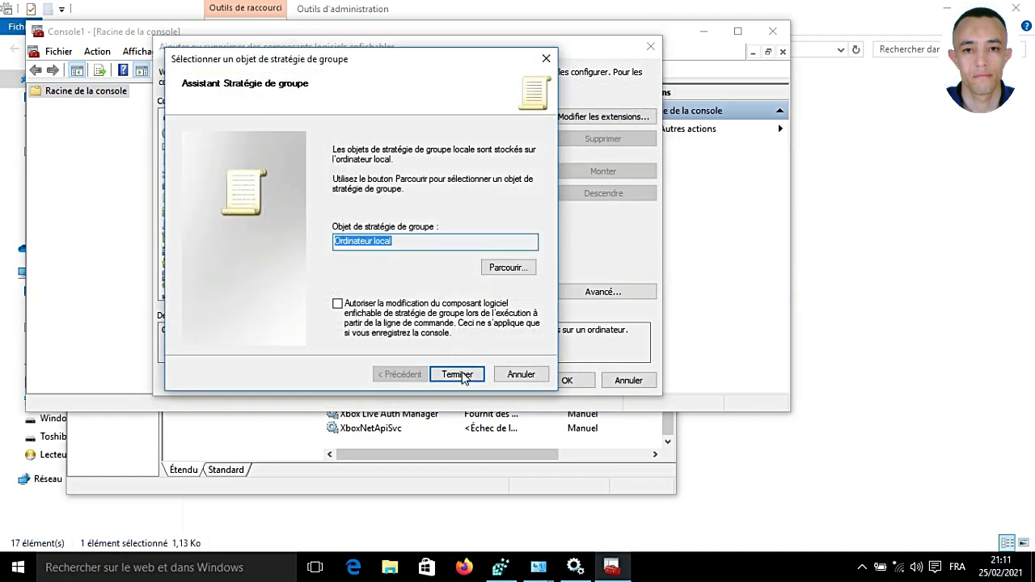
click(462, 376)
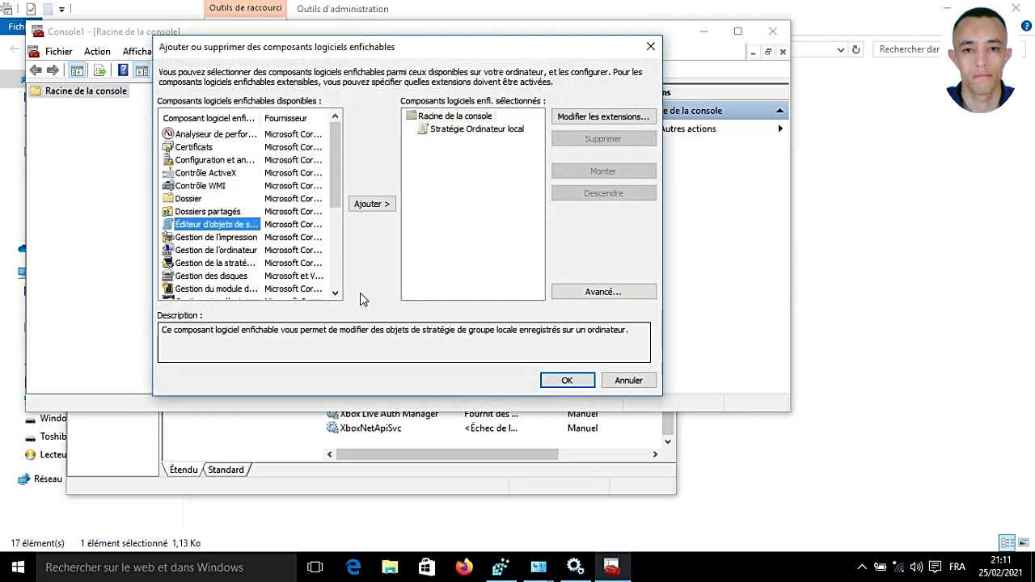
click(567, 380)
Step: Display the Windows Update policies under Stratégie Ordinateur local, Configuration ordinateur, Modèles d'administration, Composants Windows
click(35, 105)
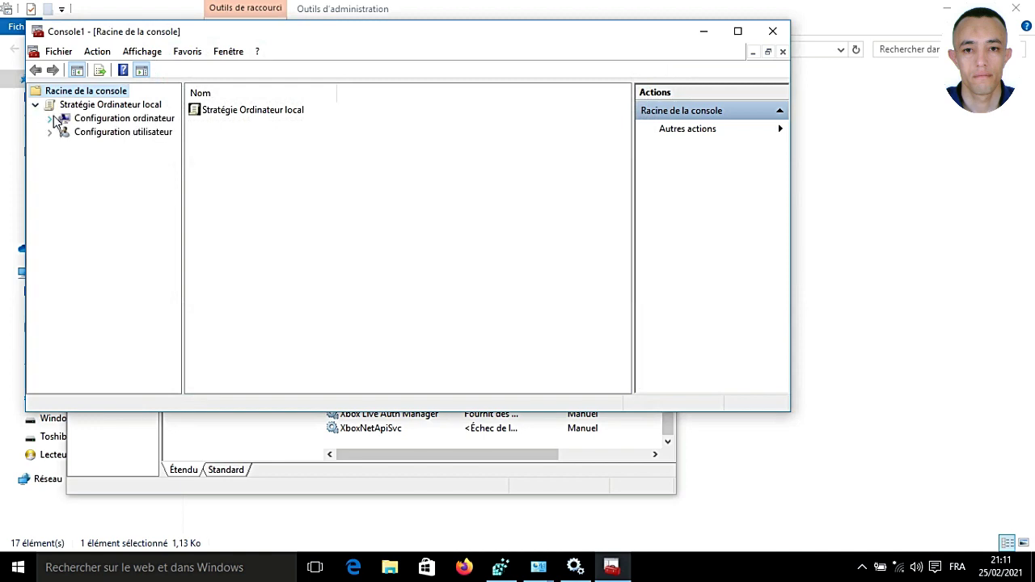
click(51, 119)
click(65, 159)
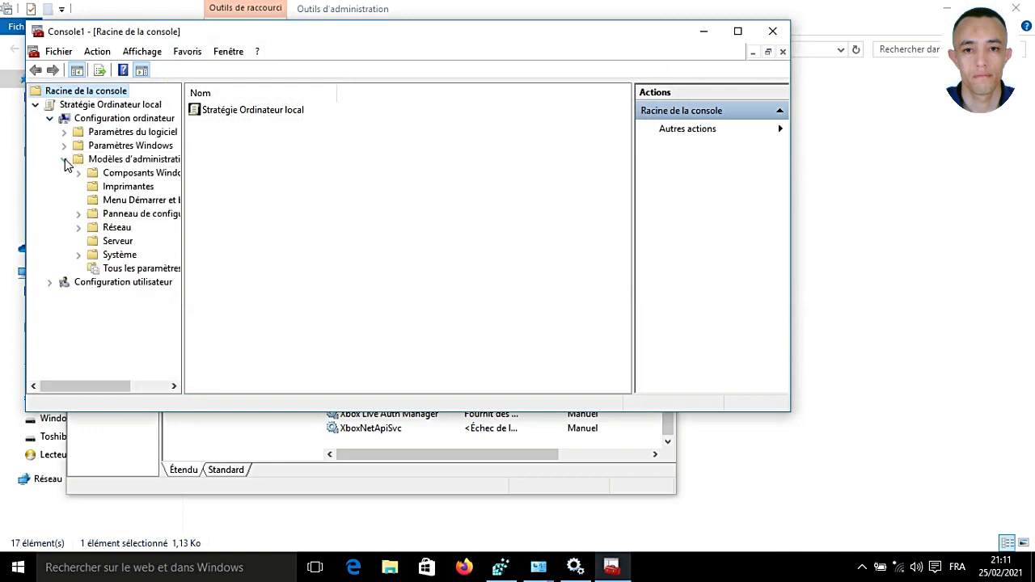
click(78, 172)
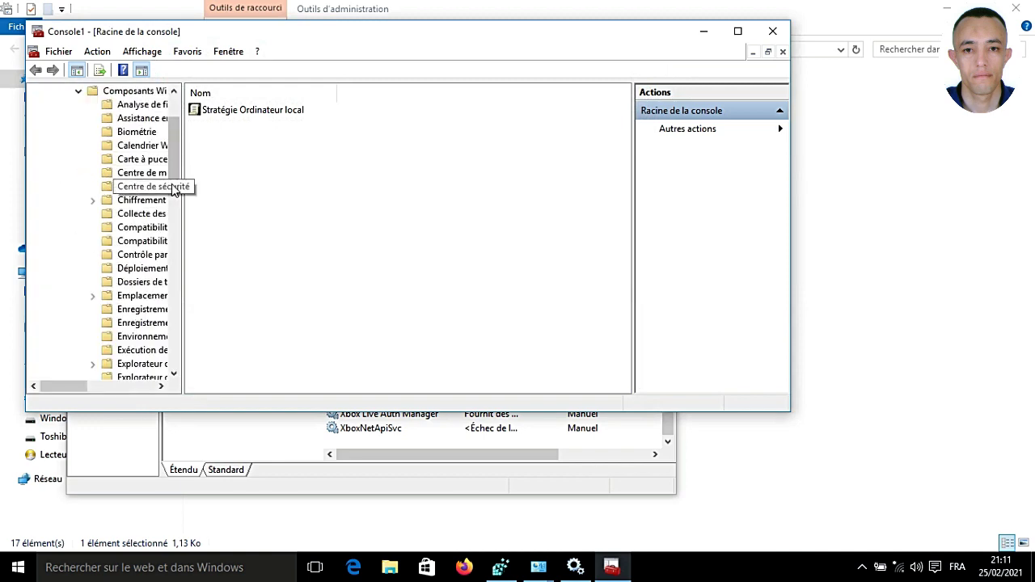
drag(175, 174, 185, 381)
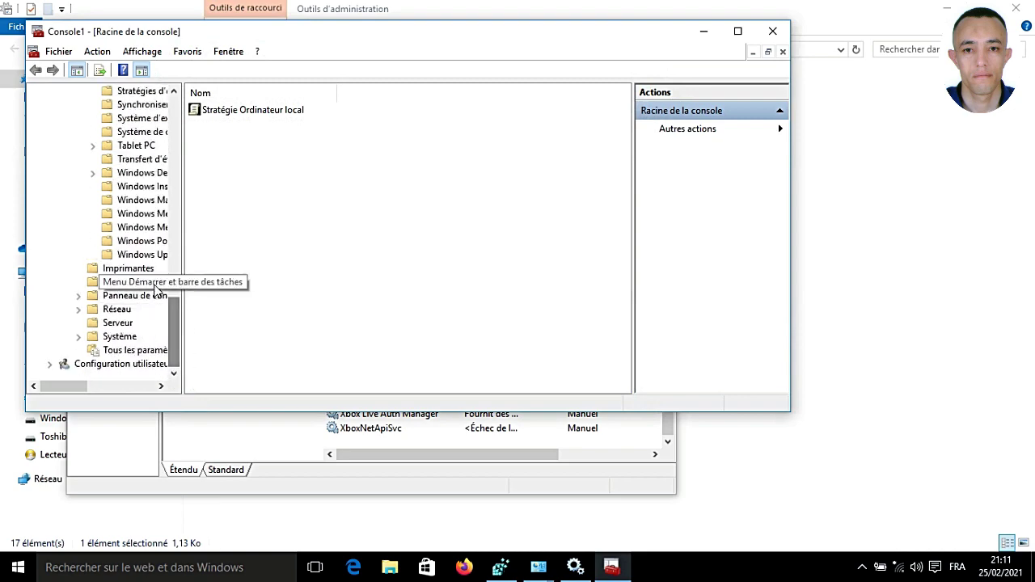
click(152, 255)
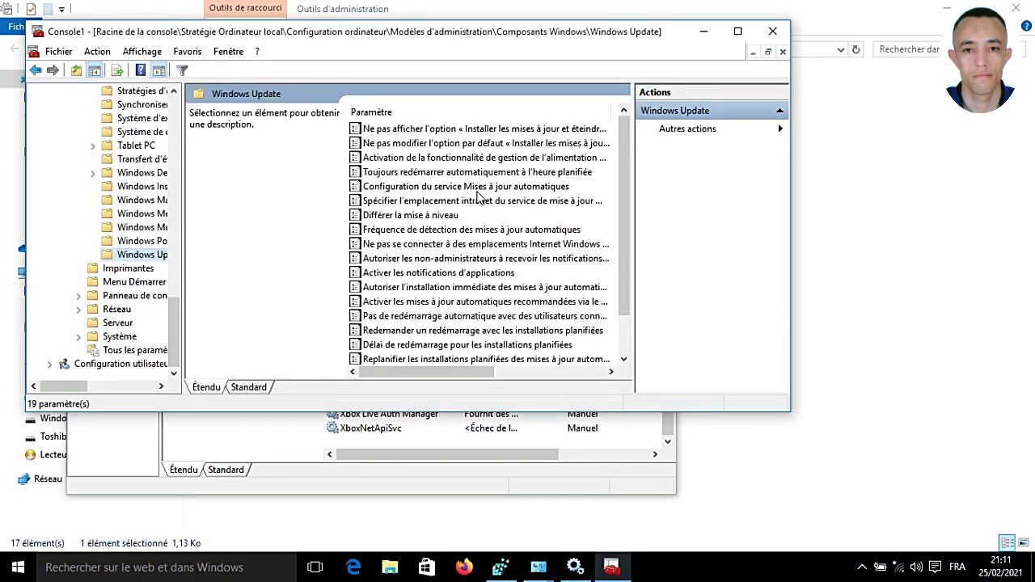
Step: Set the policy Configuration du service Mises à jour automatiques to Activé
double_click(483, 187)
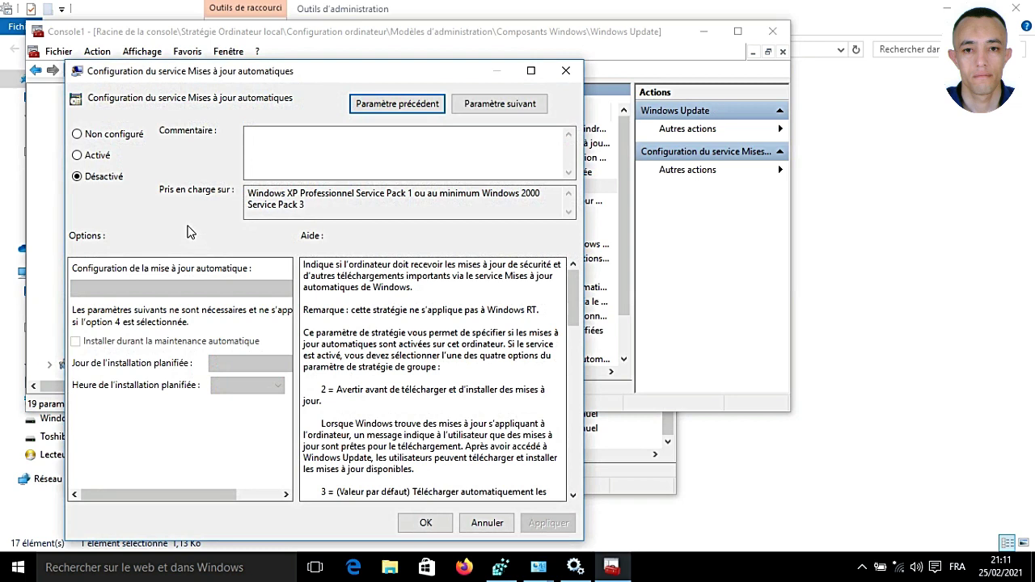
click(98, 156)
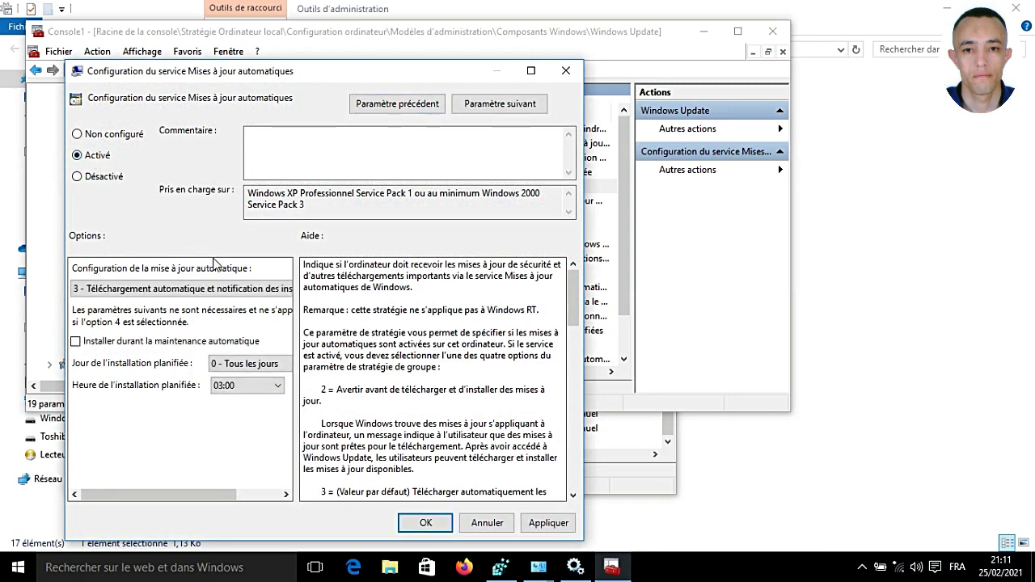